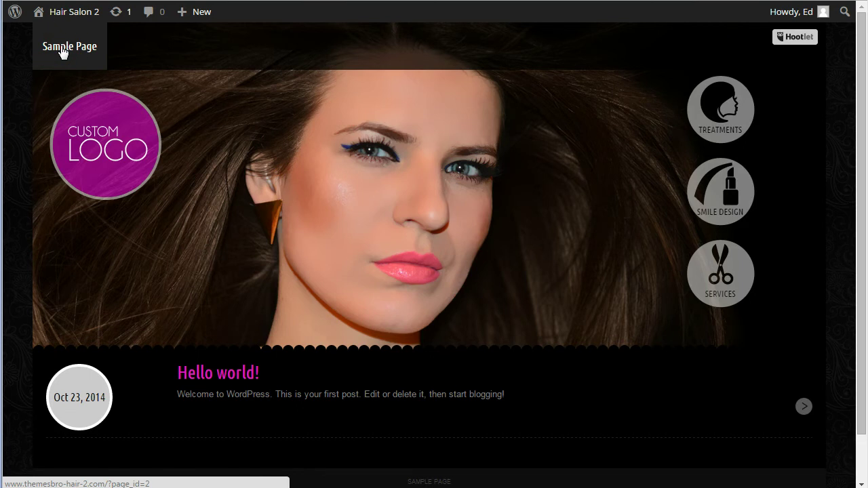
Leave the Hair Salon 2 front page for its admin Dashboard via the admin bar
mouse_move(66, 19)
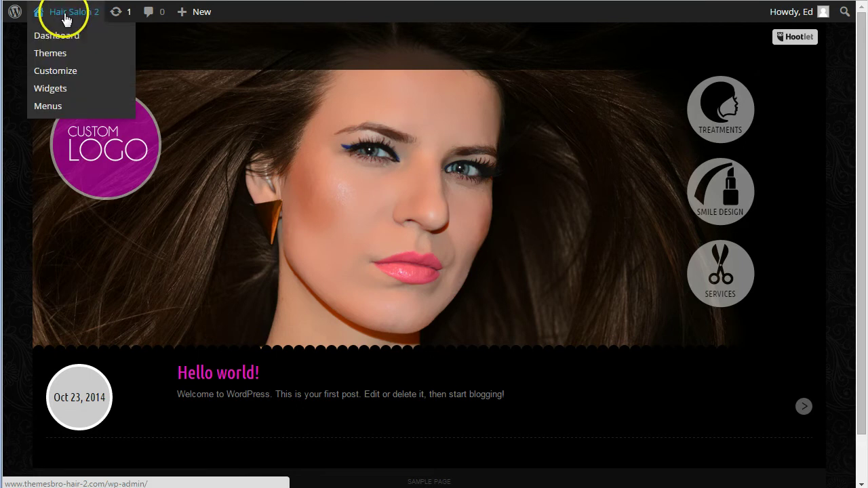
click(59, 37)
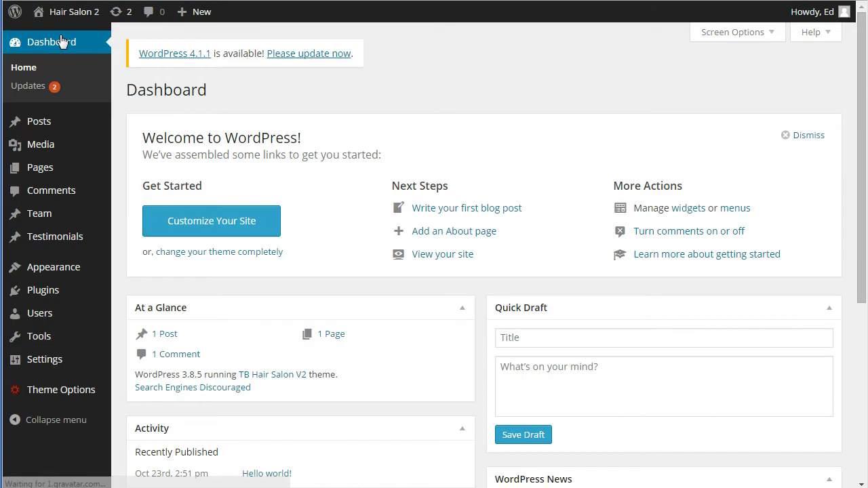
click(71, 40)
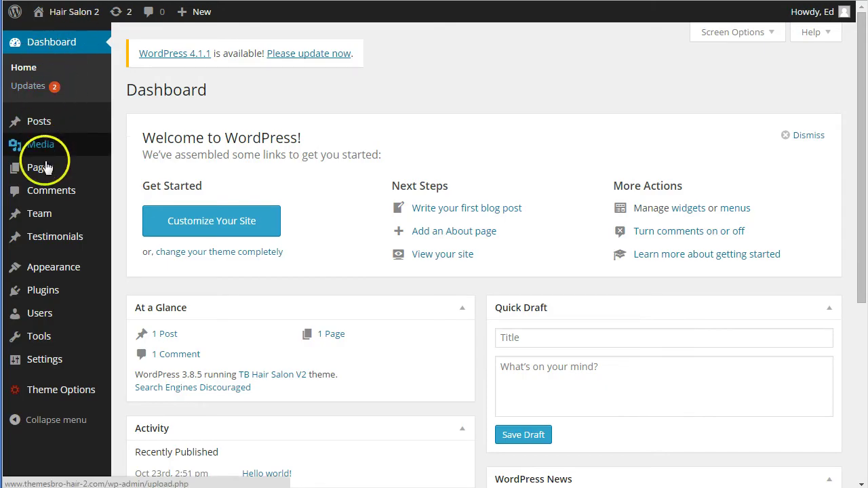
Create a new page and enter the title 'Contact Page'
mouse_move(46, 174)
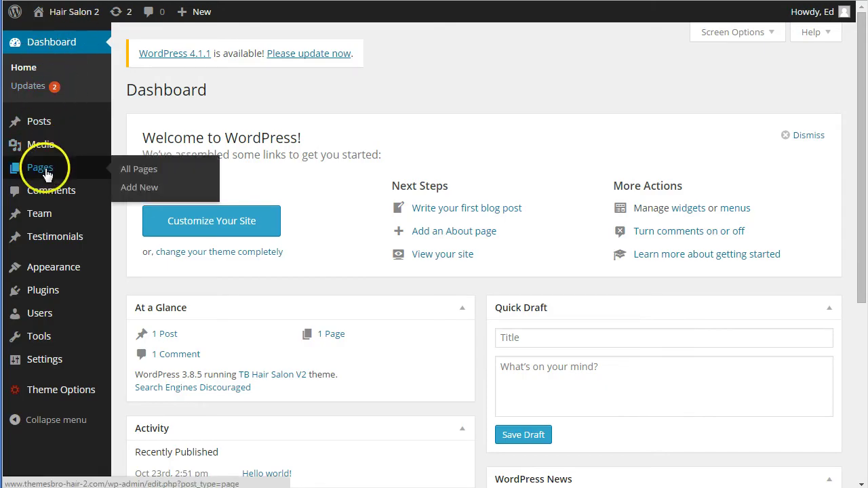
click(138, 191)
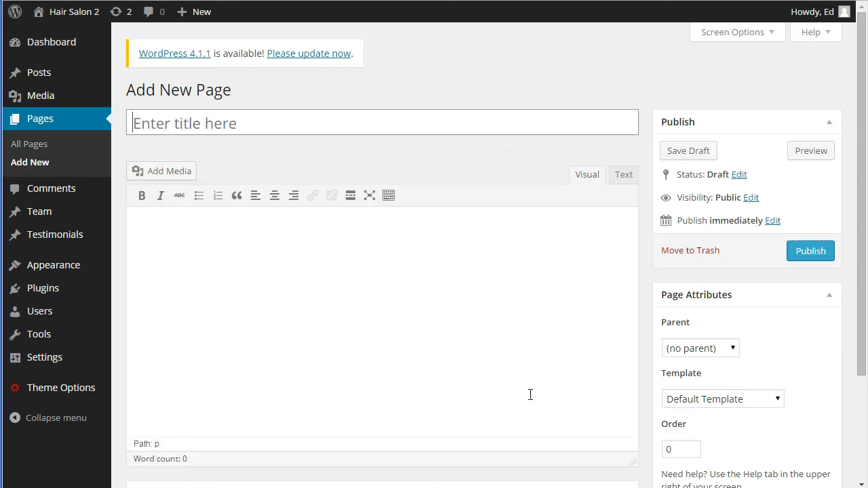
text(Con)
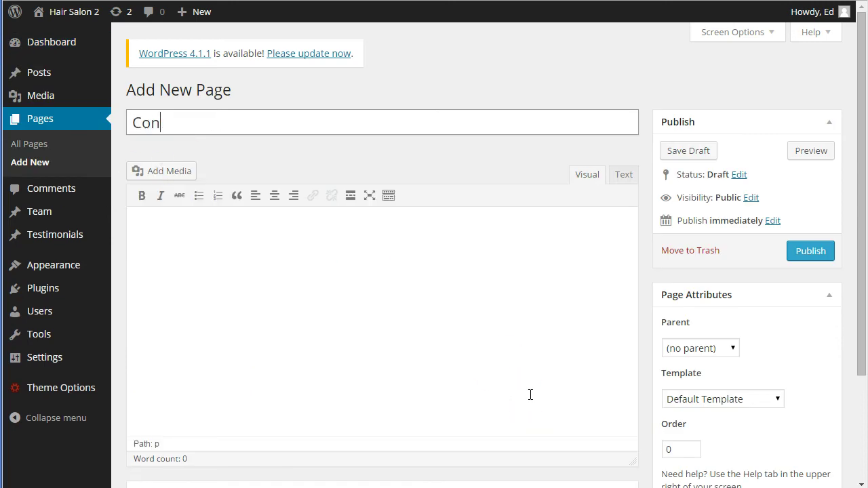
text(tact Page)
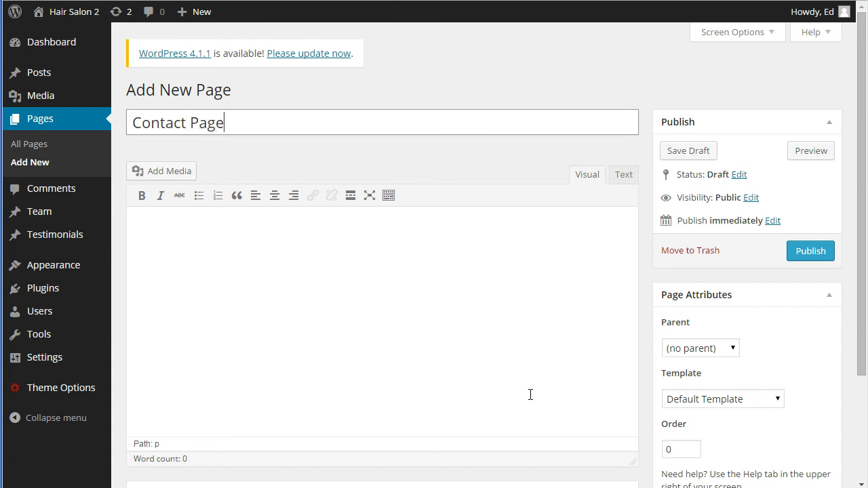
Choose the Contact Us template in the page's Page Attributes settings
click(828, 296)
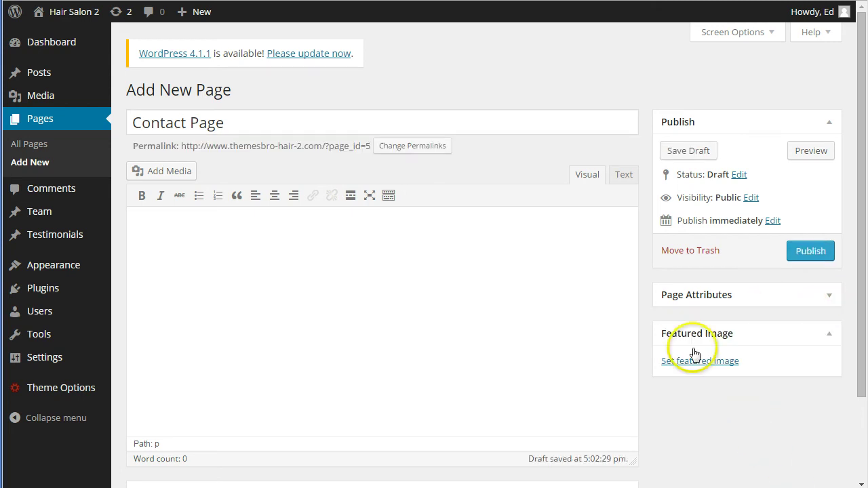
click(827, 299)
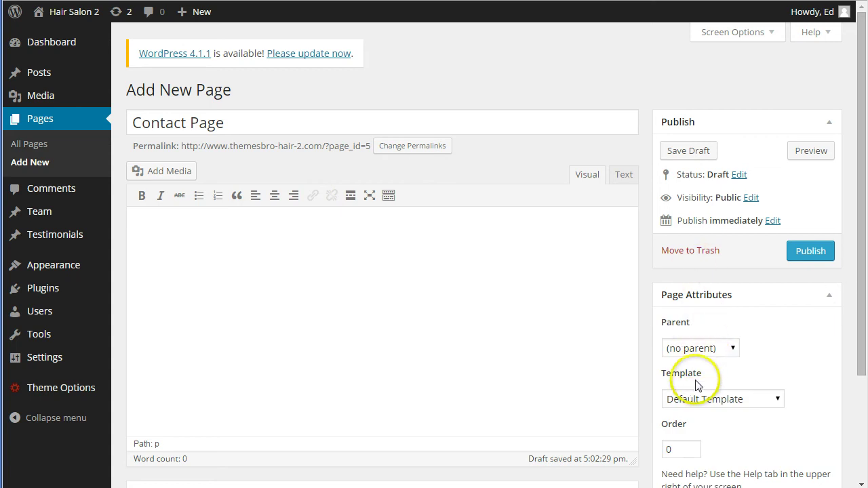
click(781, 404)
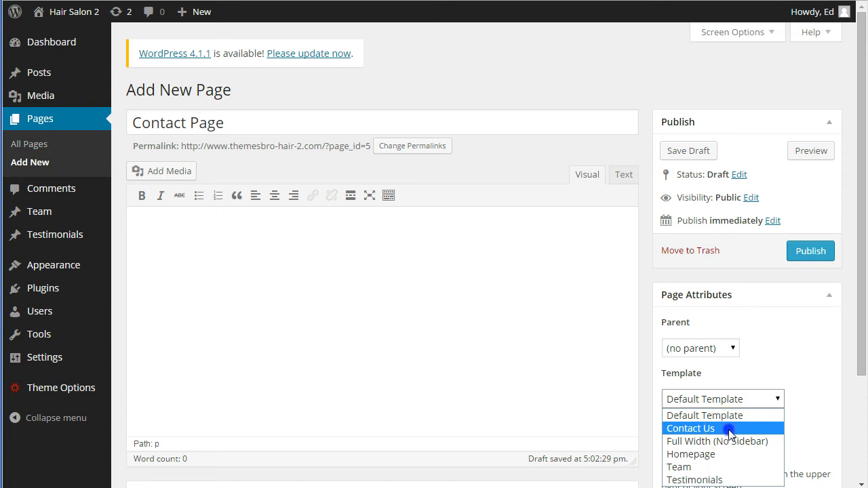
click(730, 432)
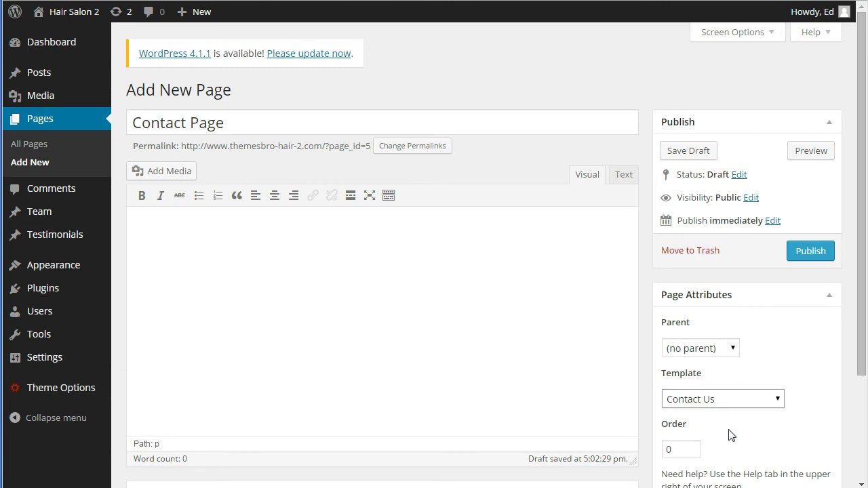
Write 'Contact Us content appears here...' as the page body and publish the page
click(271, 226)
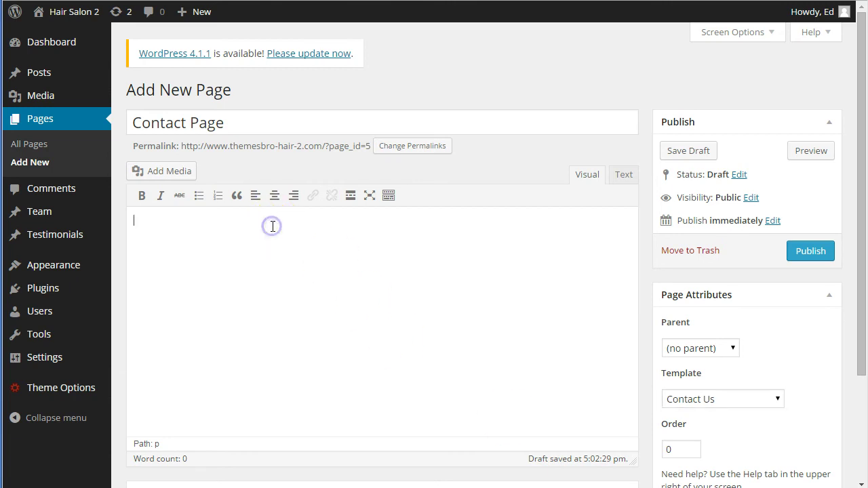
text(Contact Us content ap)
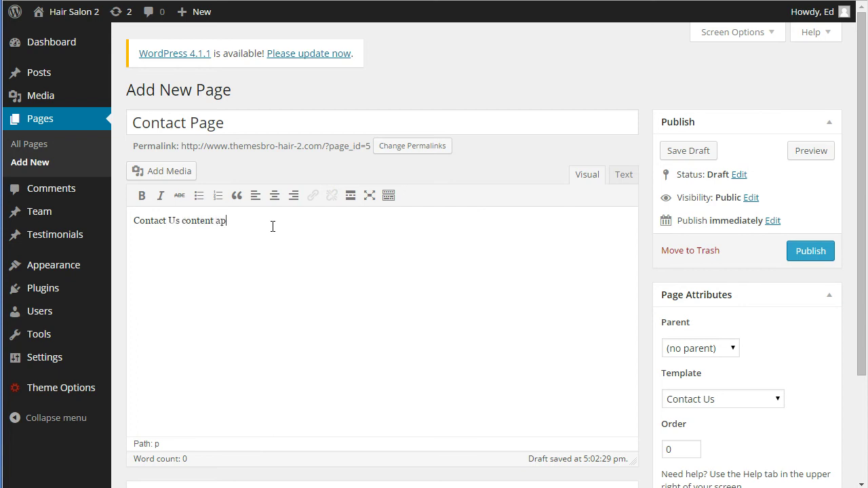
text(pears here...)
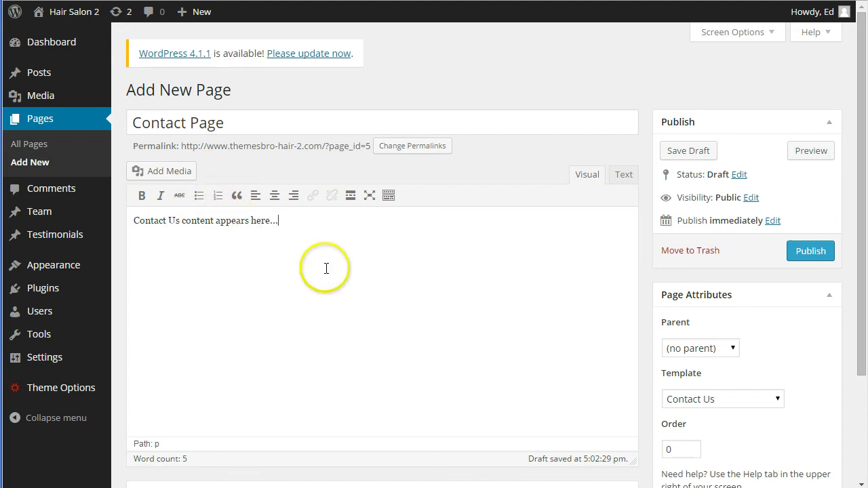
click(811, 251)
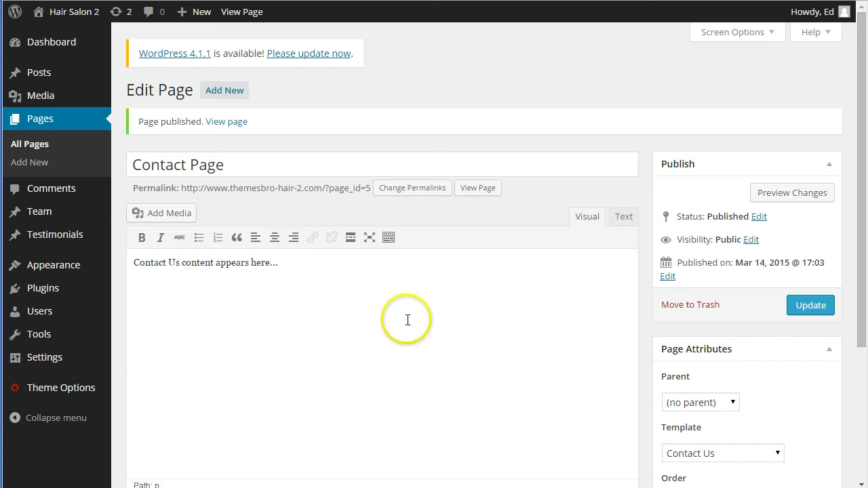
View the published Contact Page on the live site, which shows a London map
click(241, 123)
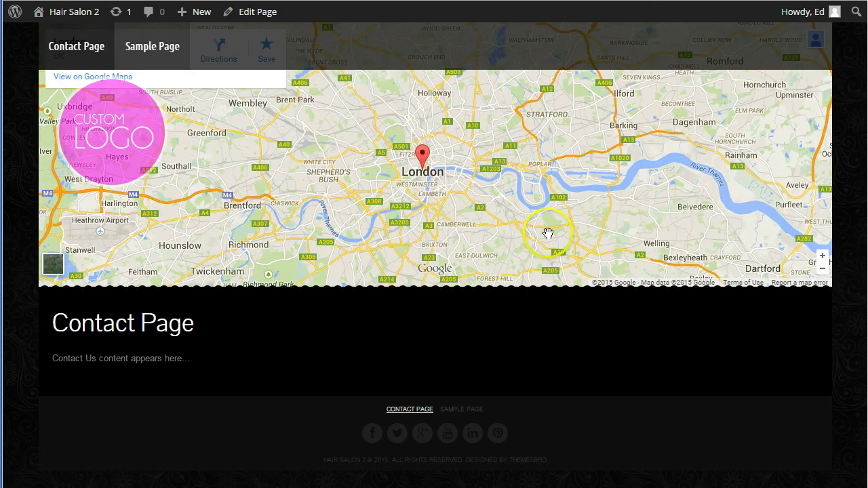
click(597, 287)
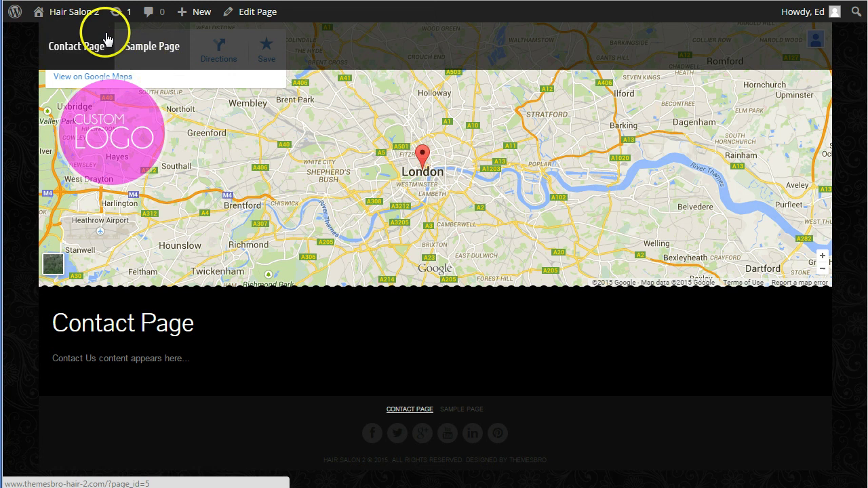
Return to the admin Dashboard and open Theme Options
mouse_move(68, 13)
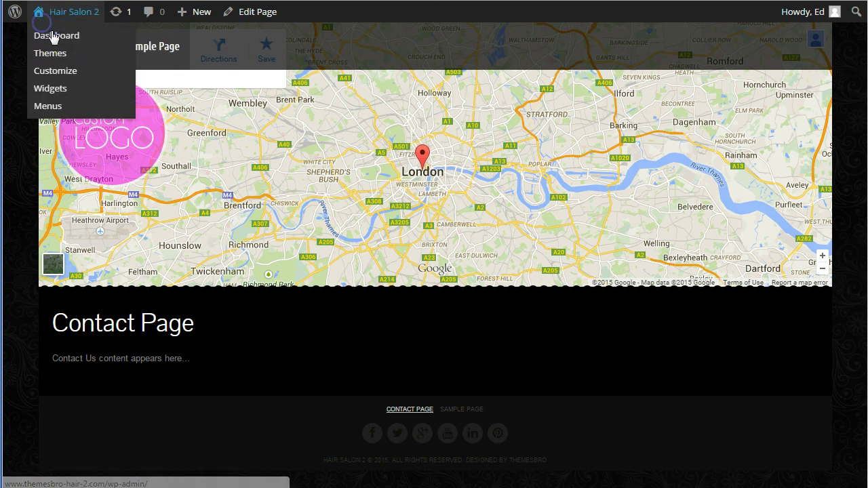
click(53, 37)
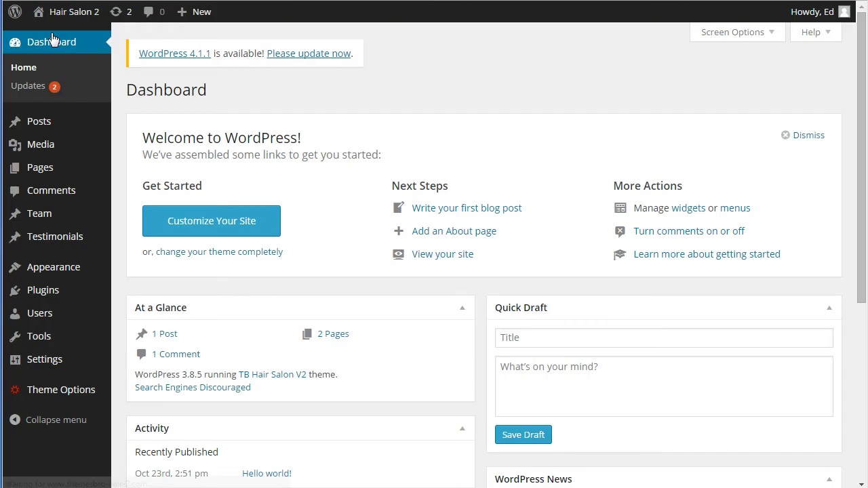
mouse_move(66, 397)
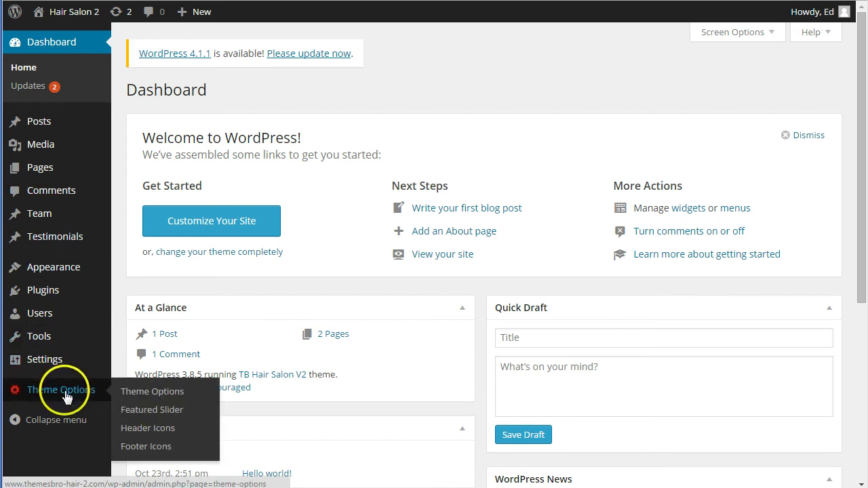
click(156, 395)
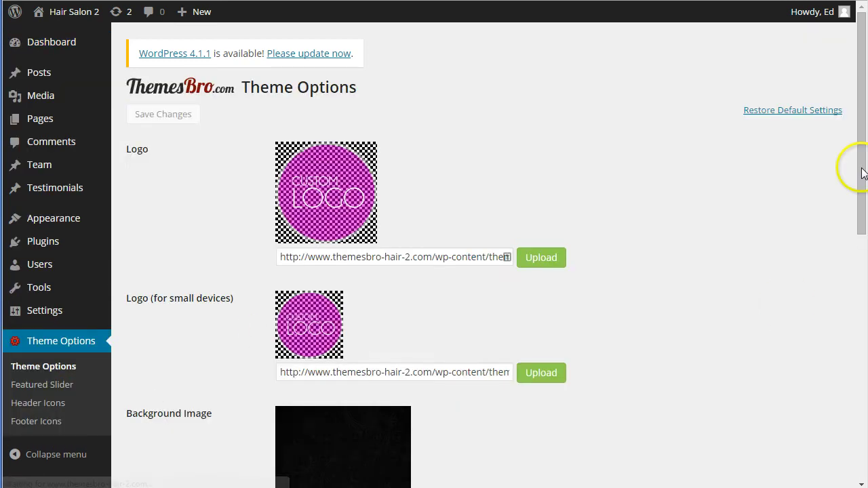
Replace the London map location with 'Chicago, IL, United States' and save the settings
scroll(861, 129, down, 4)
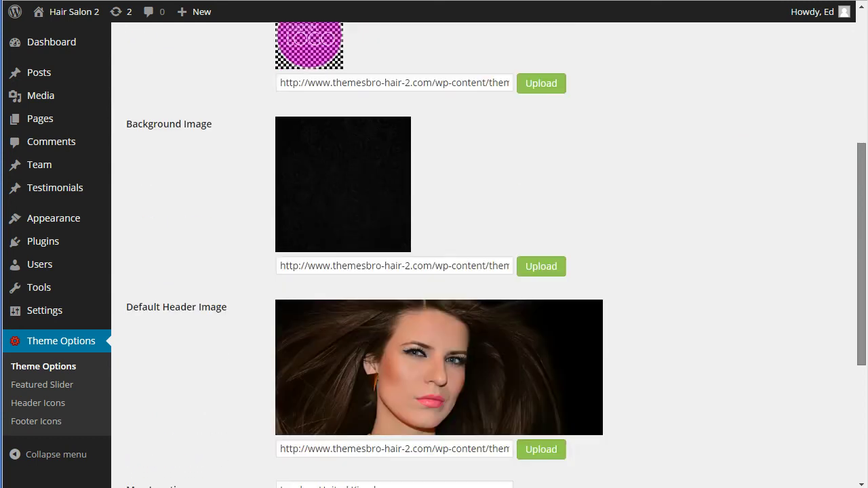
scroll(474, 272, down, 4)
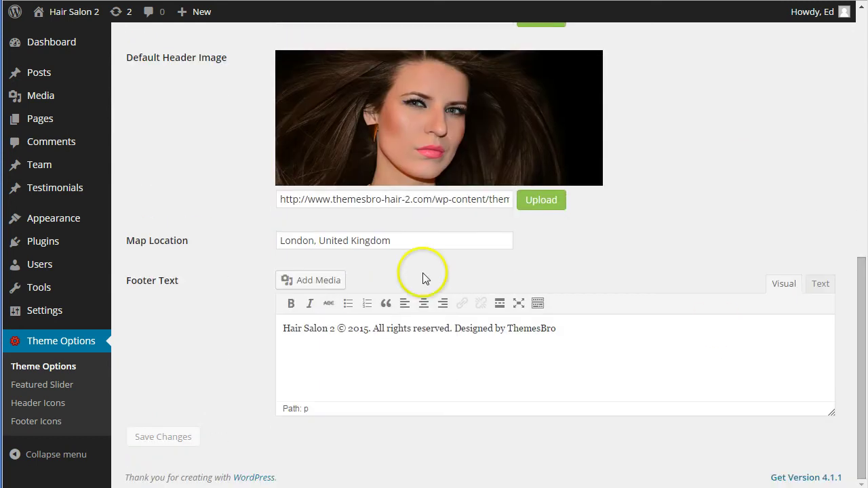
drag(416, 241, 275, 249)
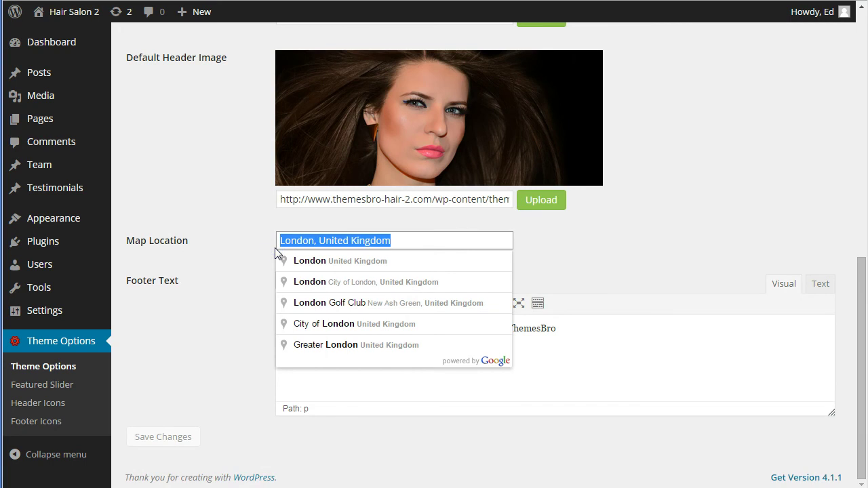
text(Ch)
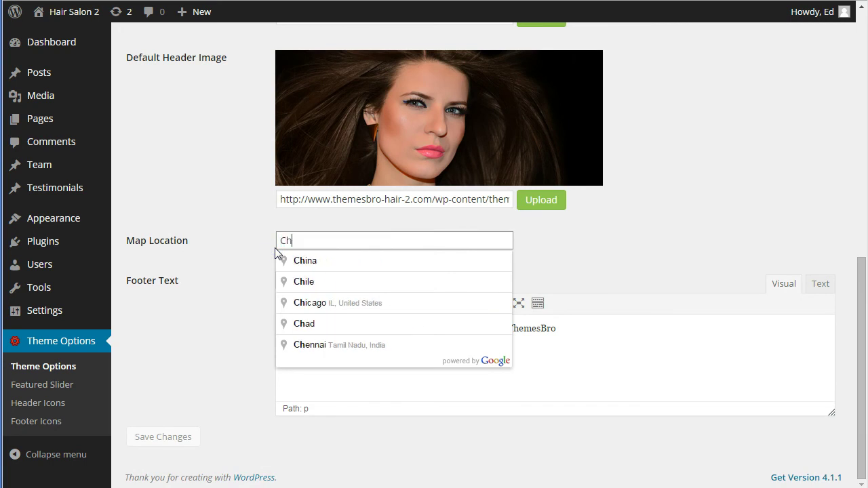
text(icago,)
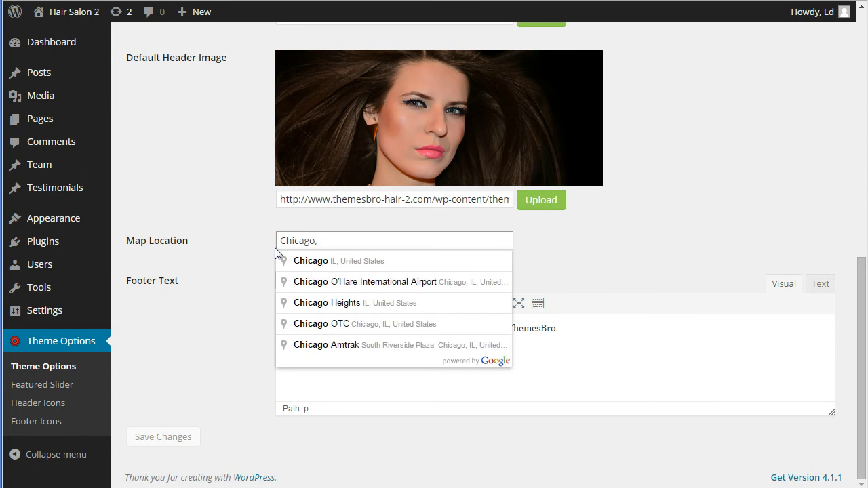
text(IL)
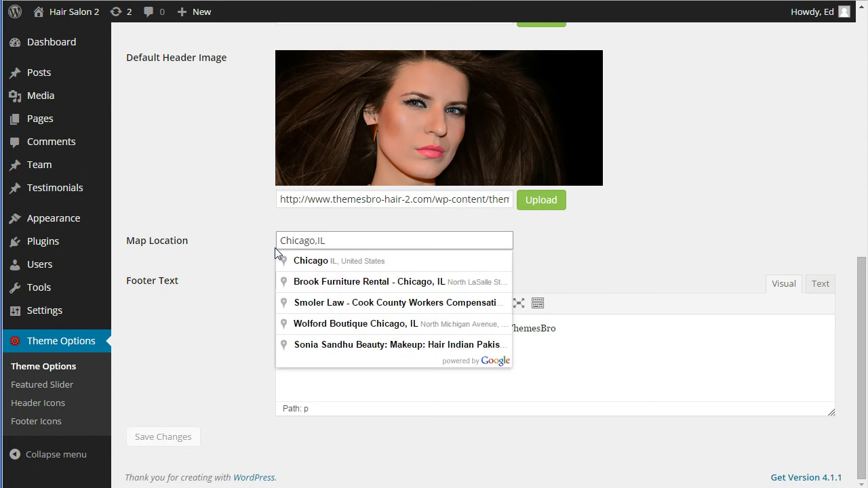
click(330, 260)
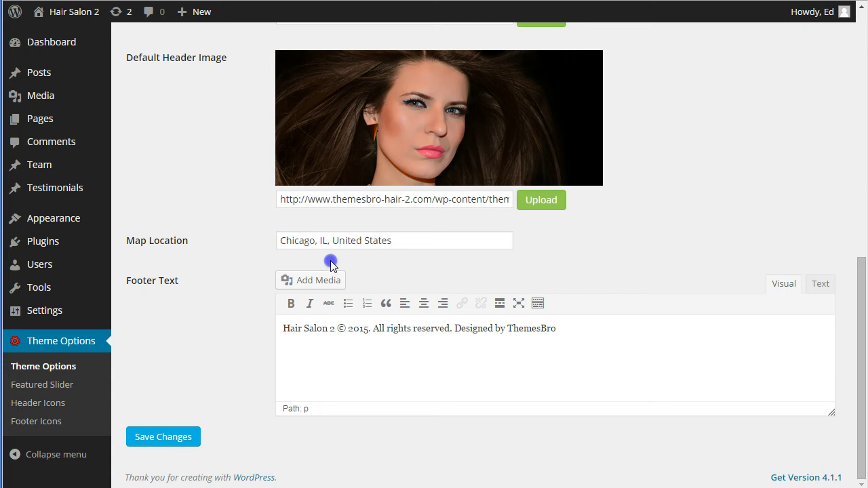
click(160, 437)
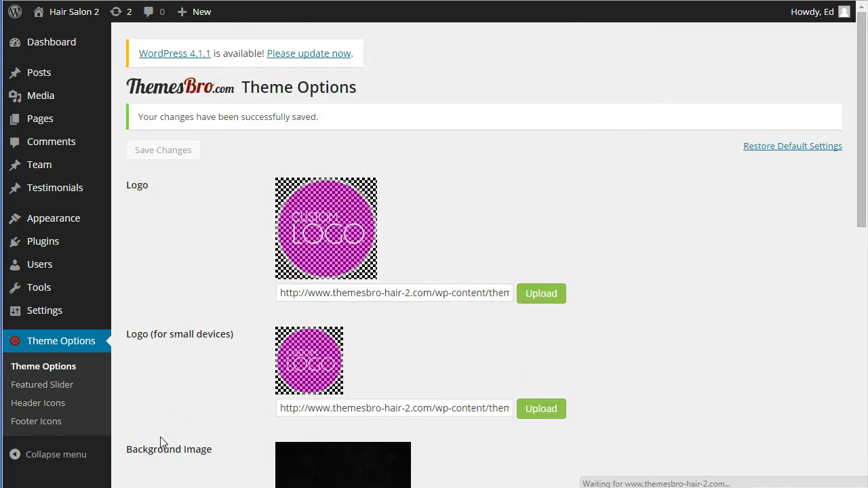
Visit the live site's Contact Page to confirm the Chicago map is shown
mouse_move(64, 12)
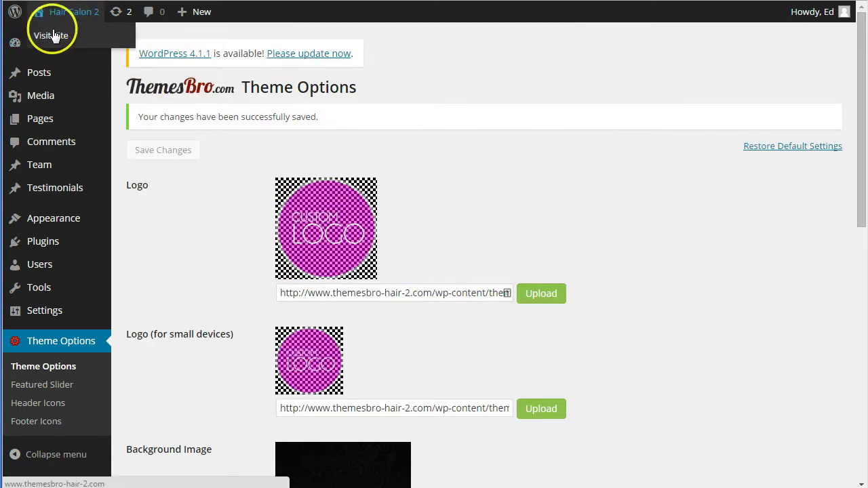
click(50, 38)
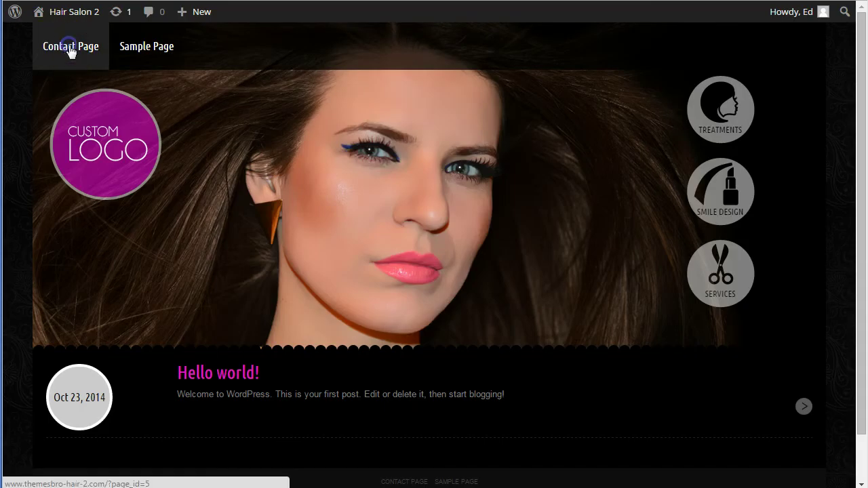
click(70, 51)
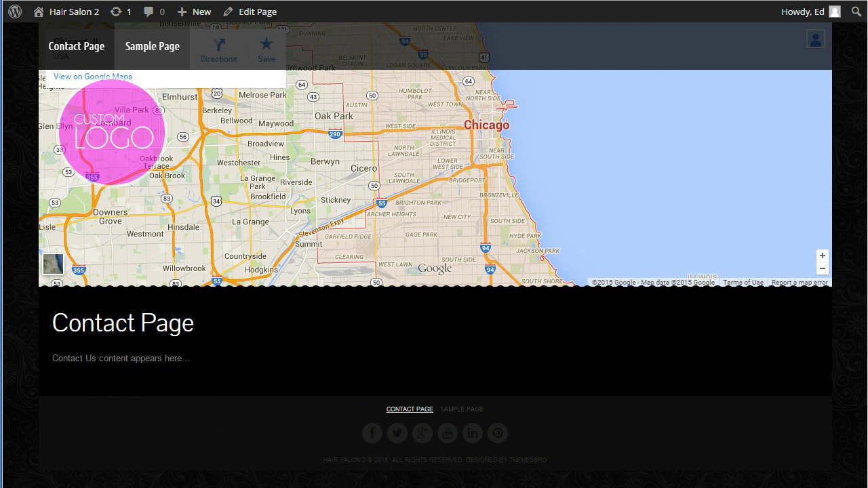
Return to the Dashboard and list the installed plugins, showing only Akismet 3.1
mouse_move(65, 21)
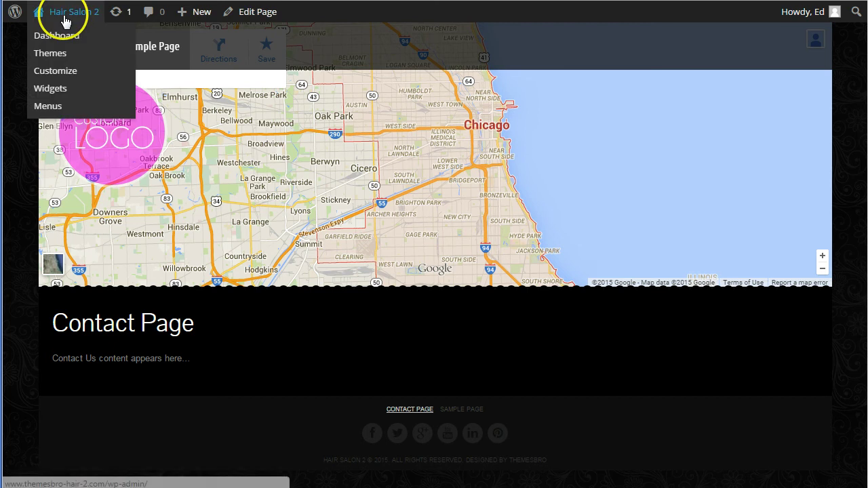
click(58, 37)
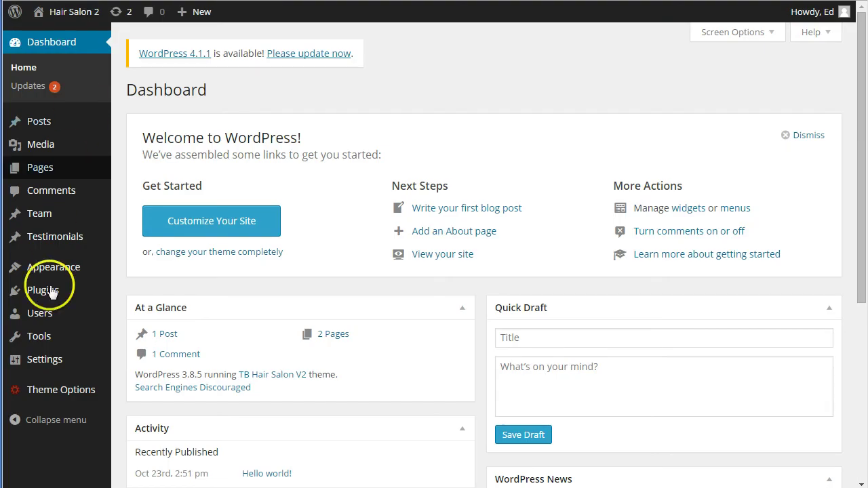
mouse_move(48, 295)
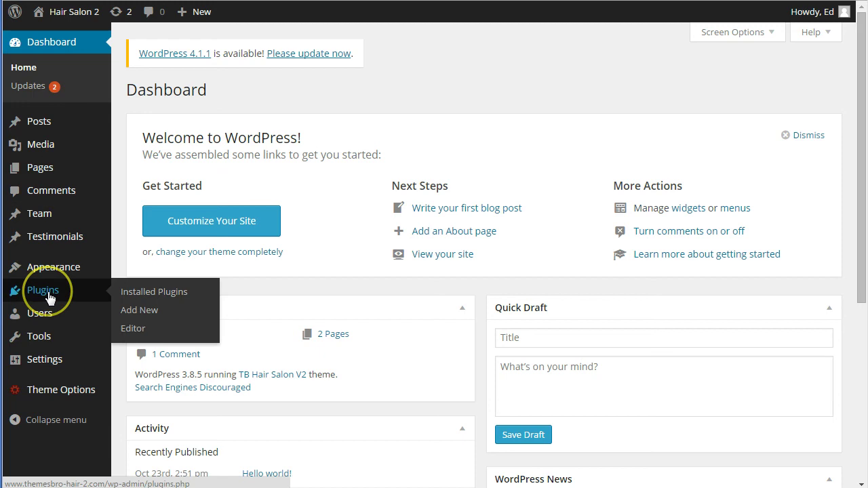
click(132, 293)
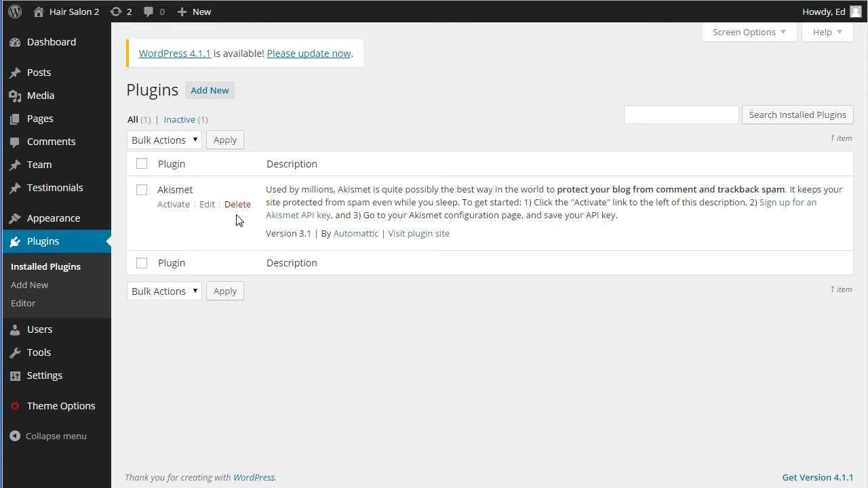
On the Add New plugins page, enter 'contact form 7' as the search term
click(222, 95)
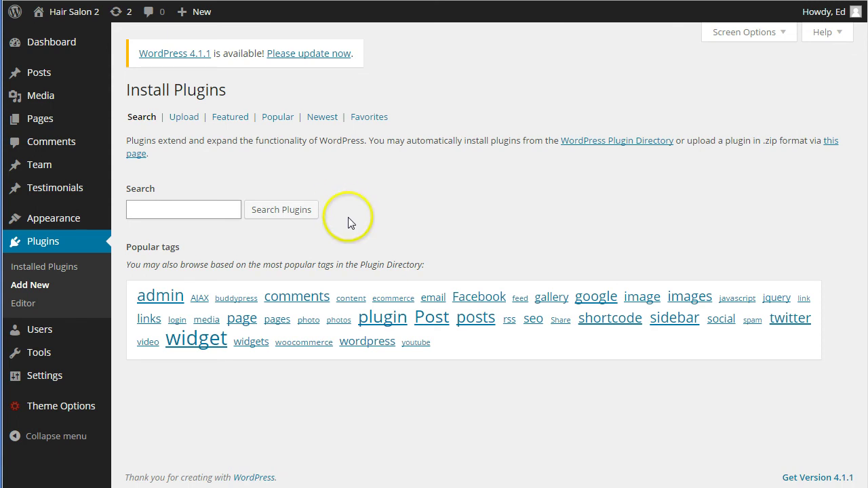
click(192, 213)
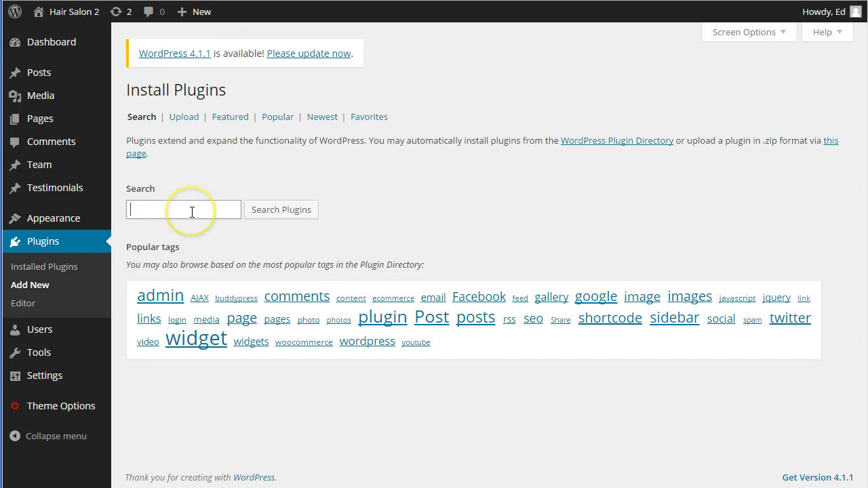
text(cont)
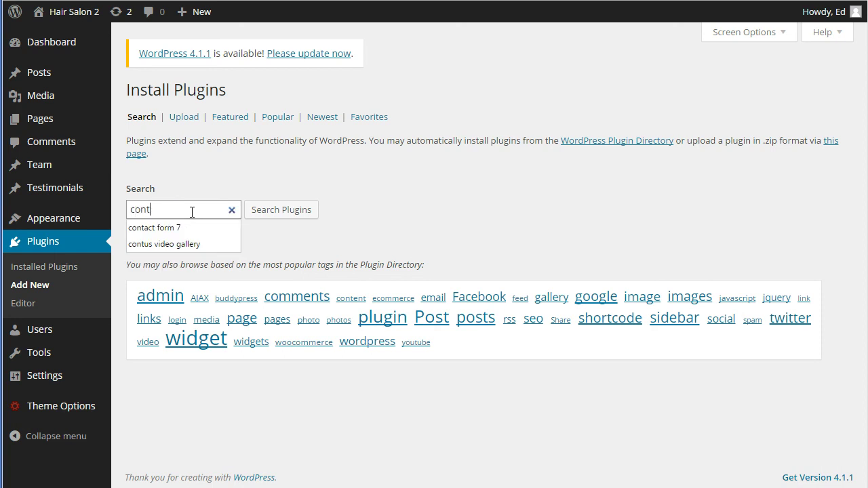
text(act form 7)
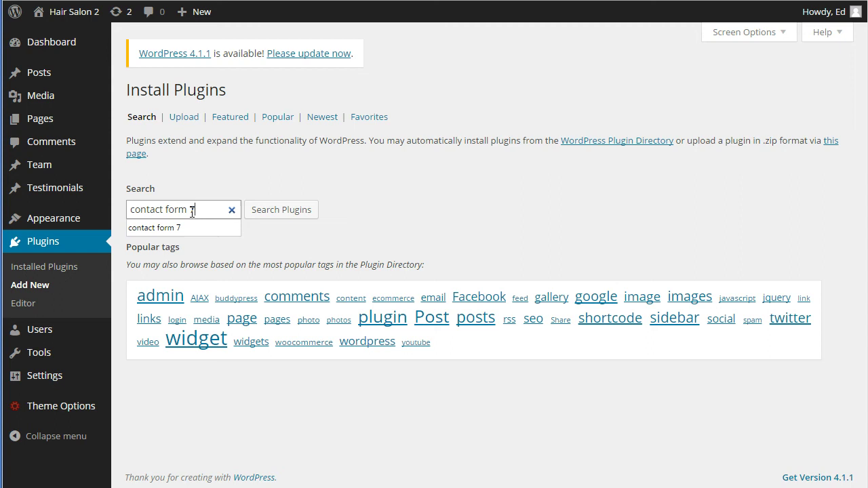
click(221, 229)
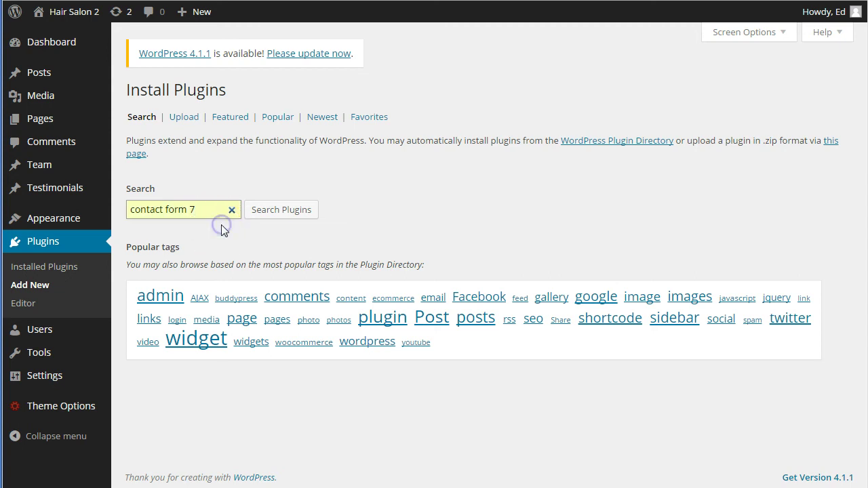
Run the plugin search, bringing Contact Form 7 version 4.1.1 to the top
click(303, 211)
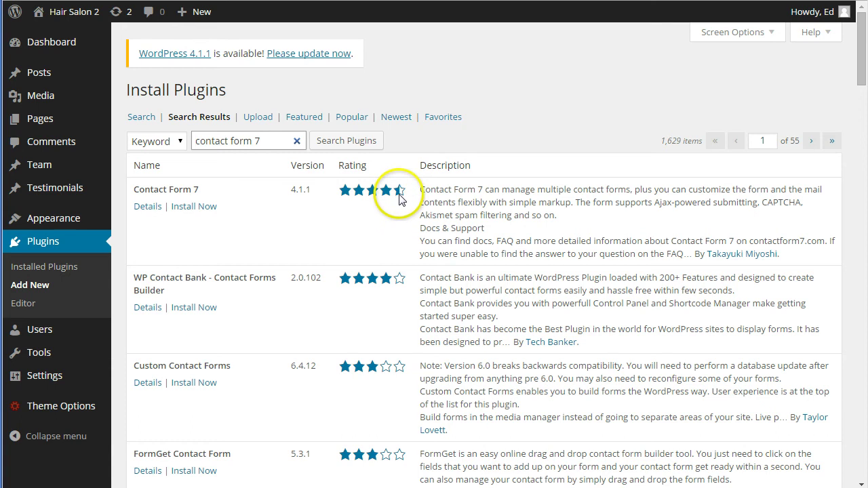
mouse_move(400, 198)
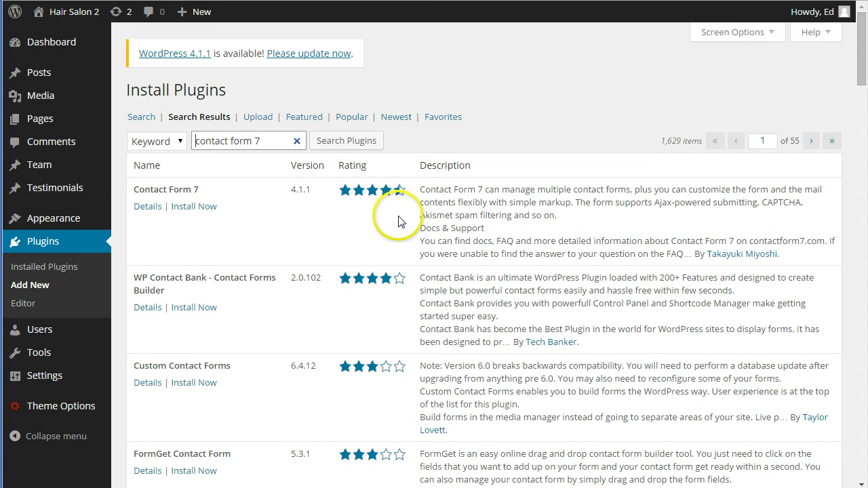
Review the Contact Form 7 details, then install version 4.1.1 and confirm
click(147, 207)
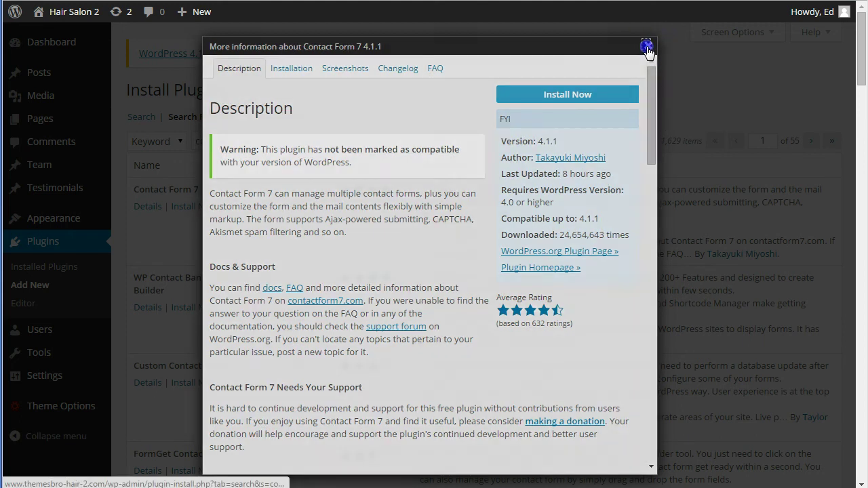
click(648, 47)
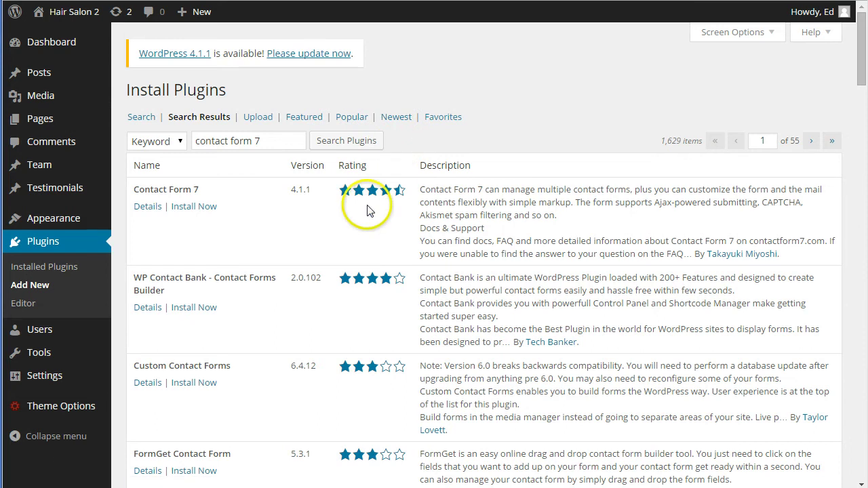
click(210, 209)
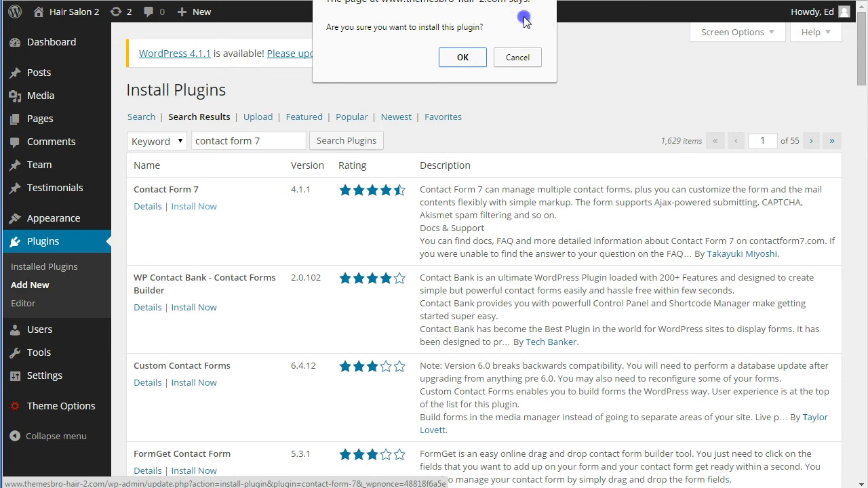
click(462, 57)
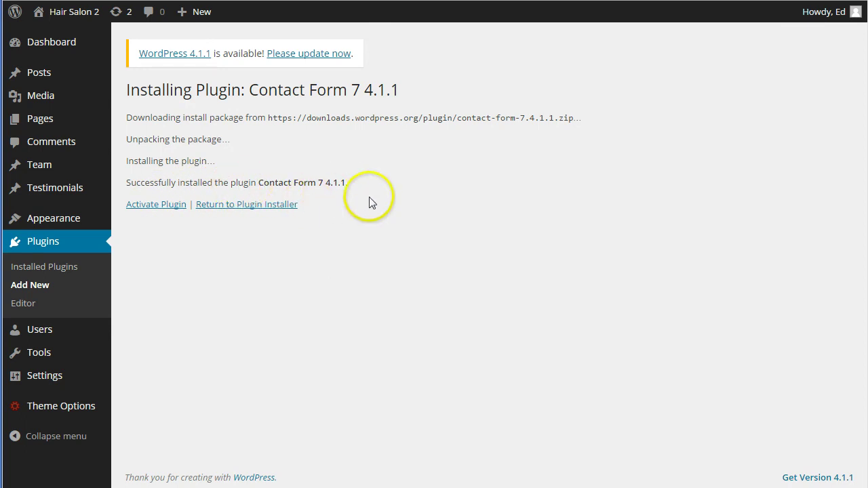
Activate Contact Form 7 and go to its Contact Forms list
click(155, 205)
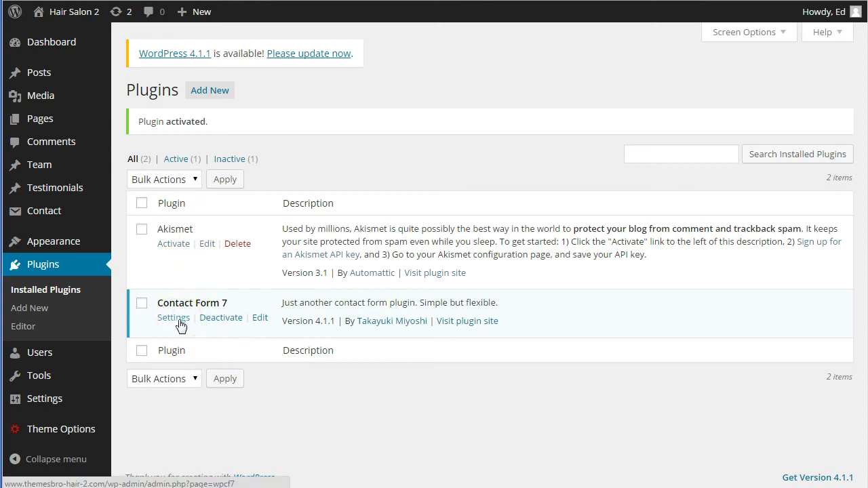
mouse_move(46, 219)
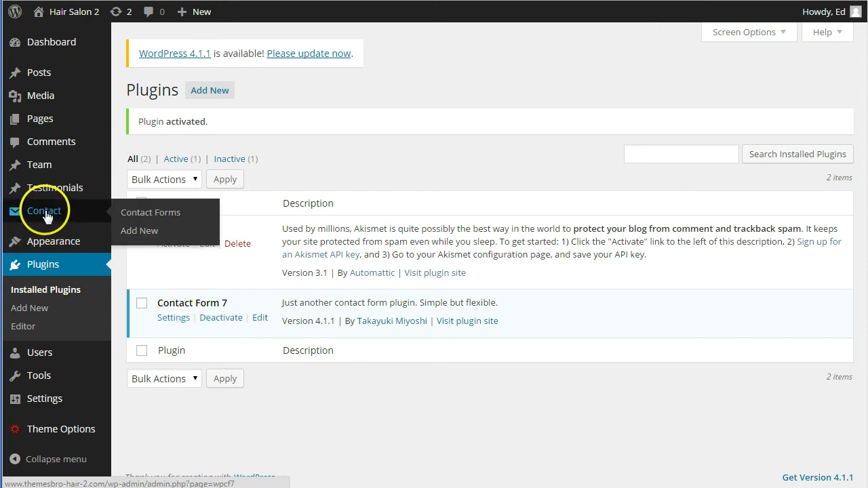
click(152, 213)
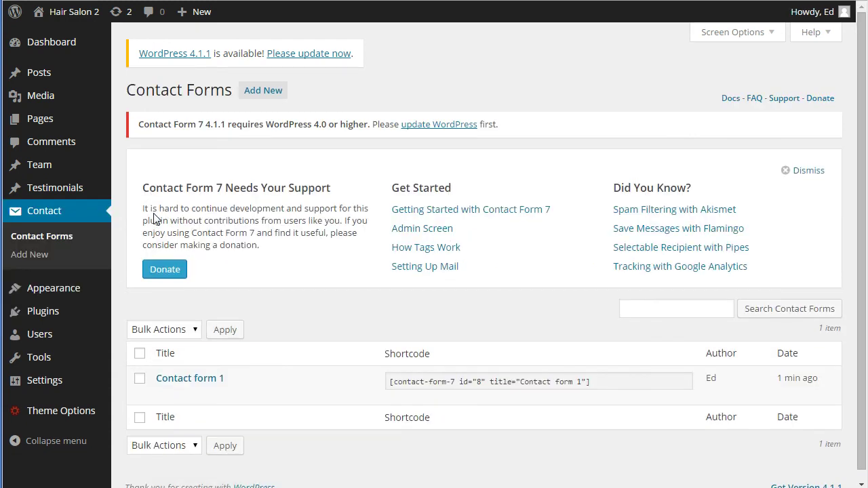
Select and copy the Contact form 1 shortcode from the list
mouse_move(224, 377)
click(608, 382)
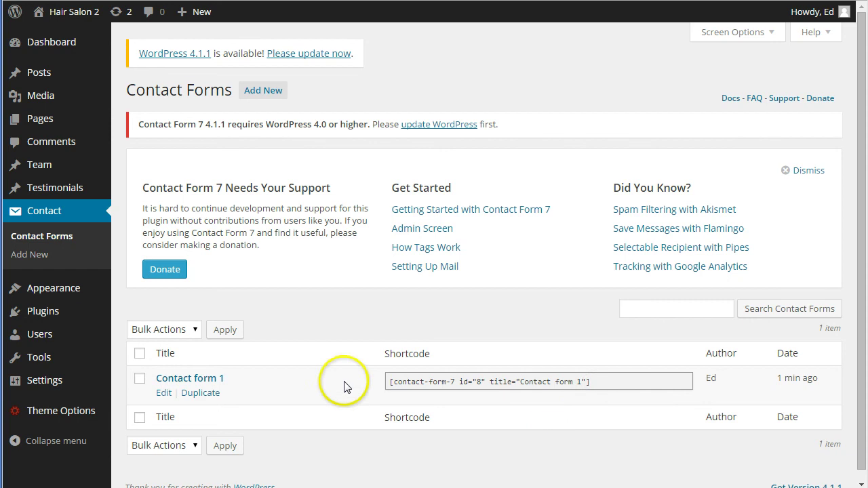
click(294, 384)
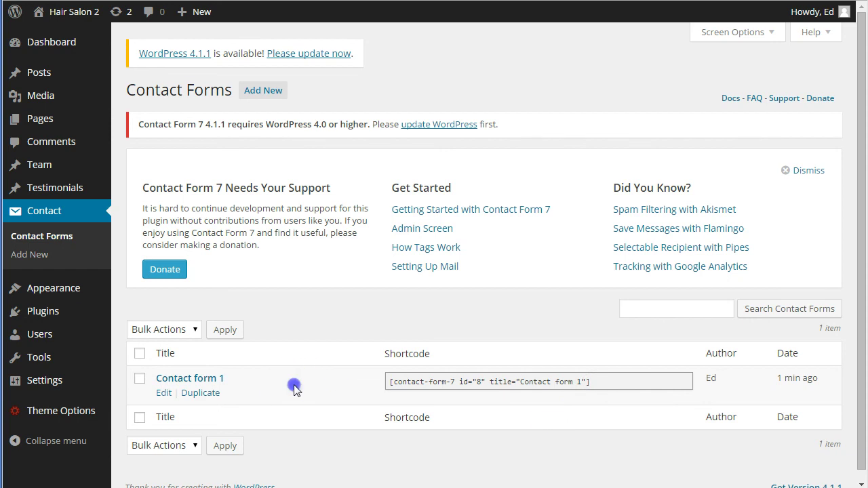
click(617, 385)
click(615, 384)
drag(591, 382, 387, 384)
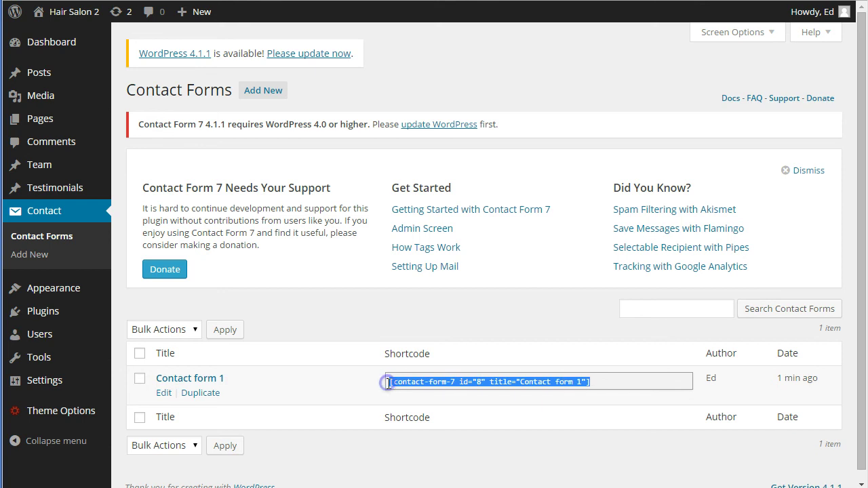
right_click(465, 380)
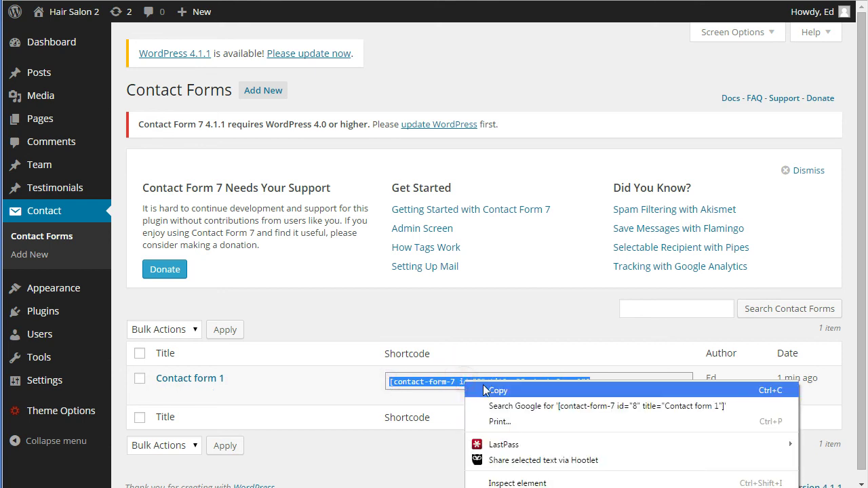
click(495, 391)
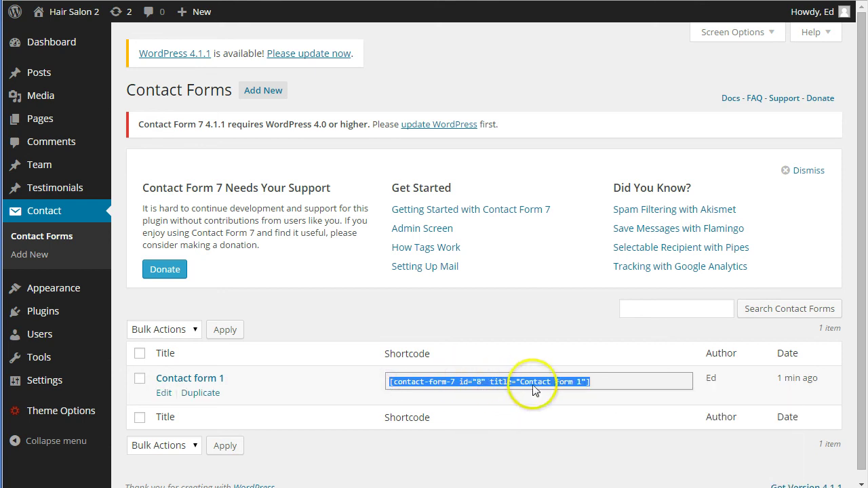
Open the Contact Page from All Pages in the editor
mouse_move(39, 119)
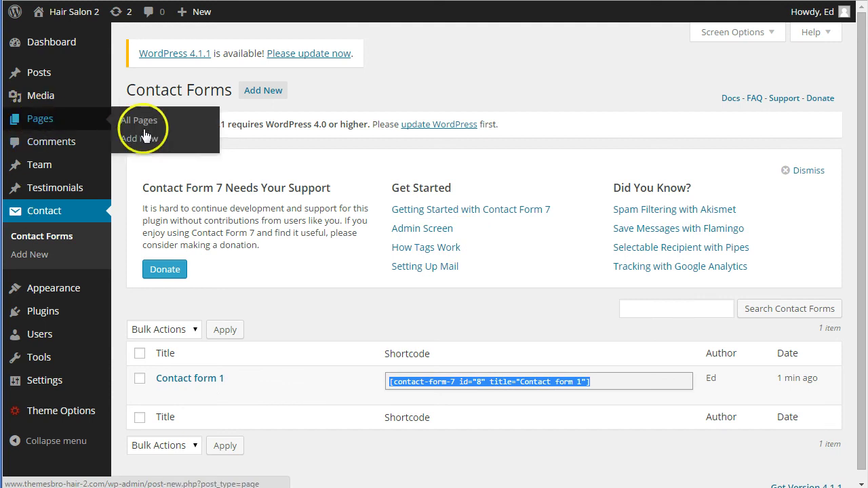
click(149, 122)
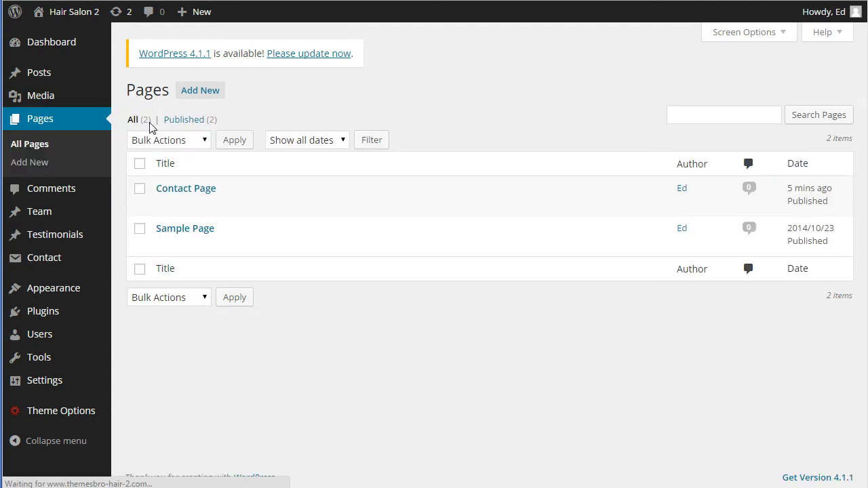
click(163, 206)
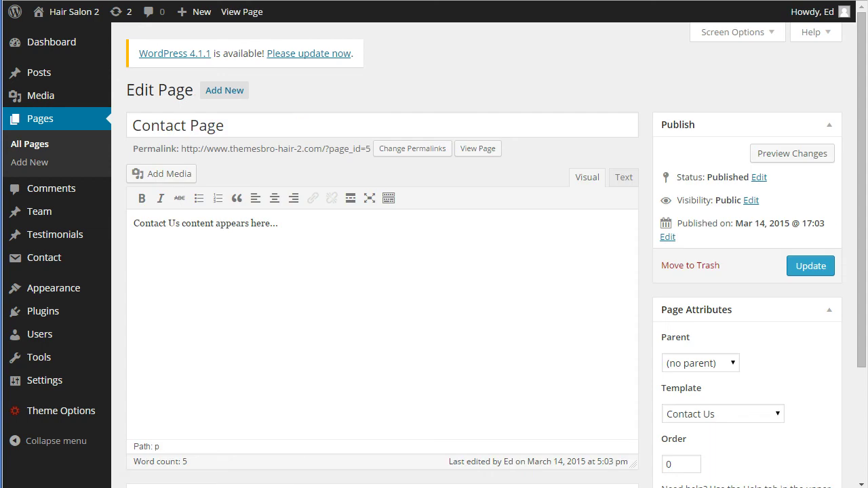
click(343, 234)
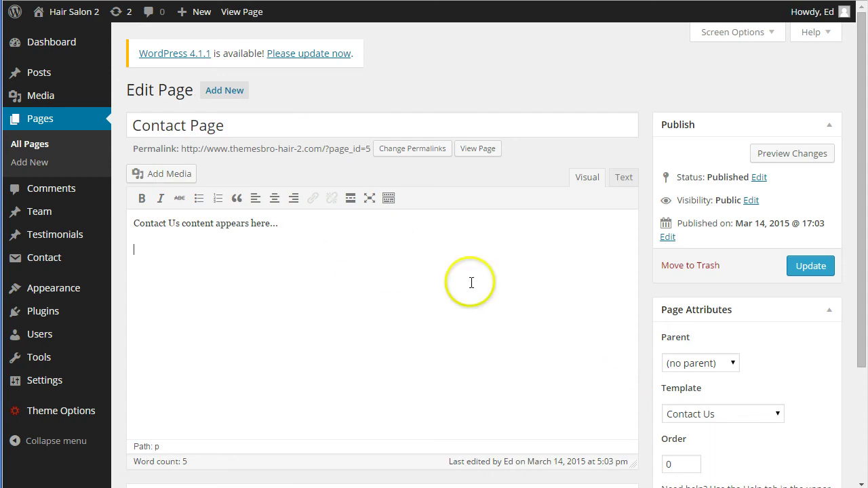
Paste the Contact form 1 shortcode below the body text, update the page, and visit the site
click(141, 248)
right_click(142, 245)
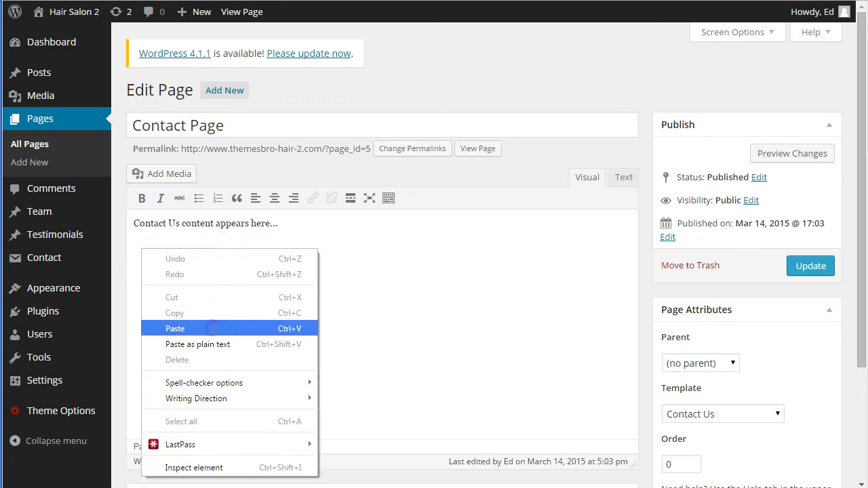
click(213, 324)
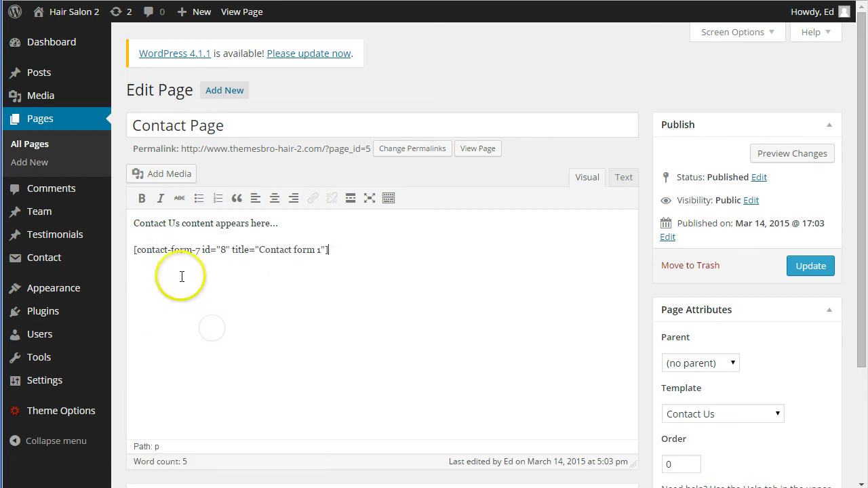
click(816, 269)
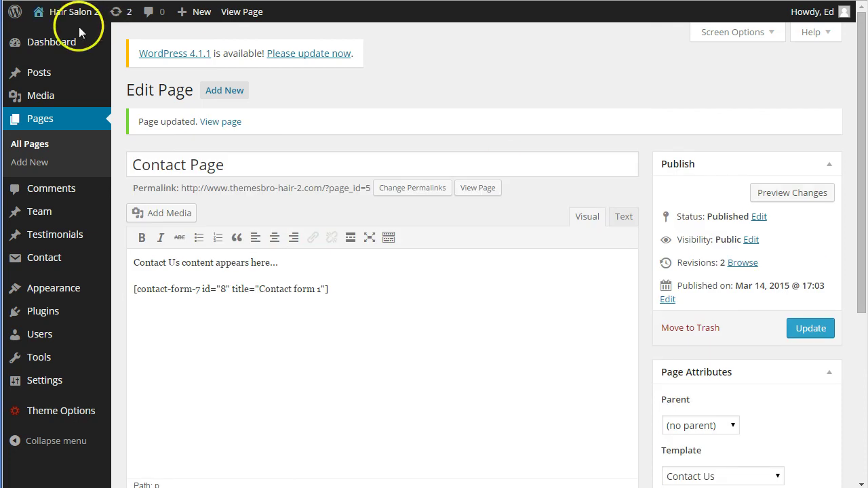
mouse_move(69, 15)
click(54, 36)
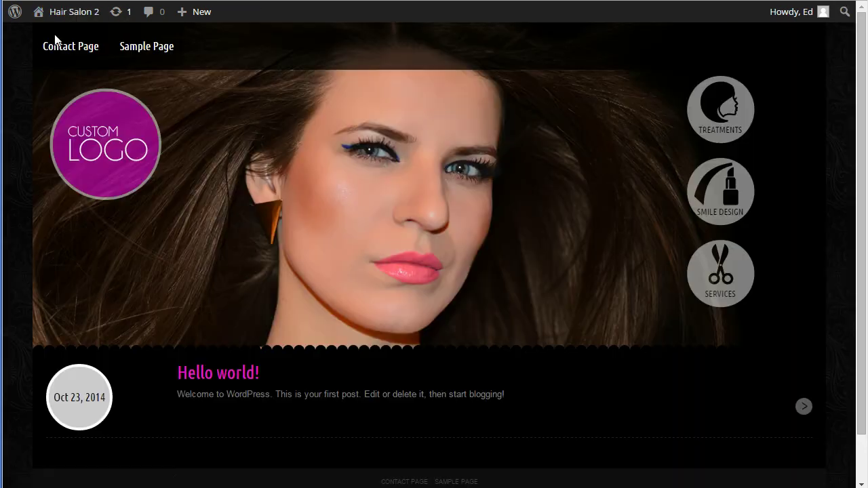
Open the live Contact Page, scroll past the Chicago map, and submit the empty form
click(58, 46)
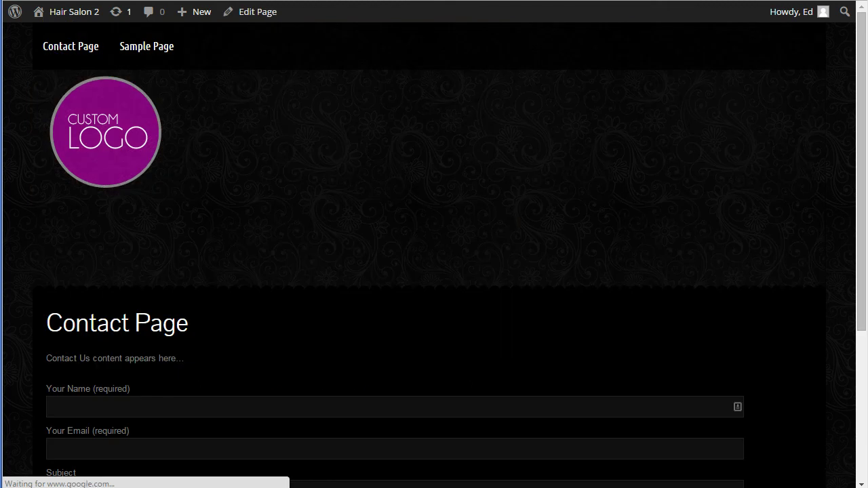
scroll(853, 163, down, 2)
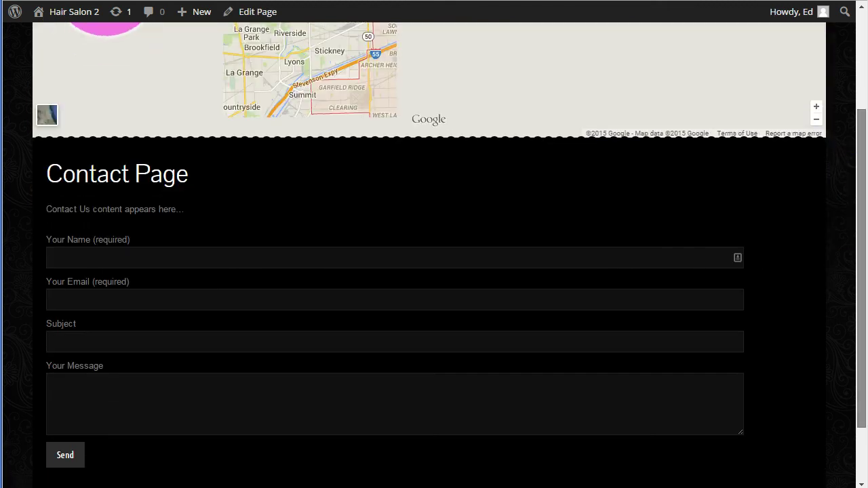
scroll(852, 291, down, 1)
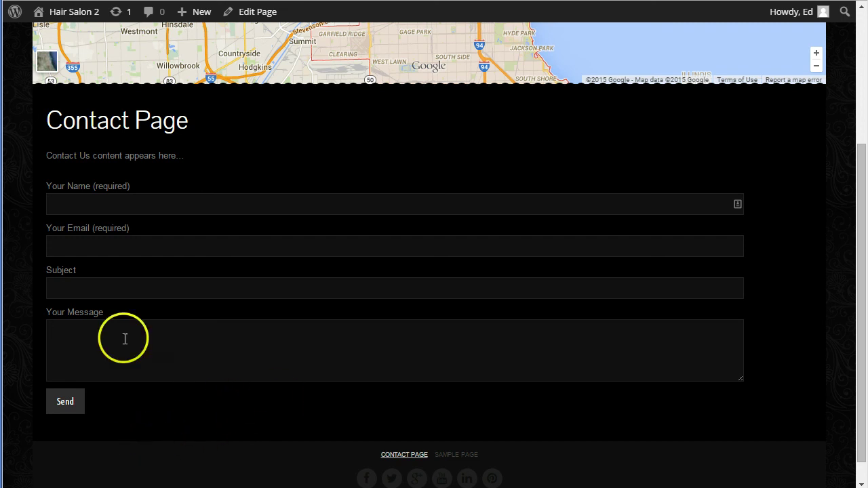
click(65, 417)
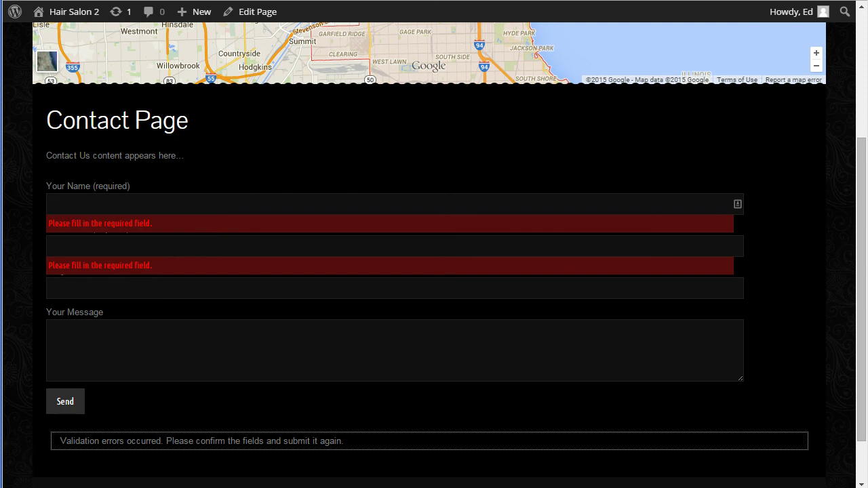
Reload the page and check the Name, Email, Subject and Message fields
key(F5)
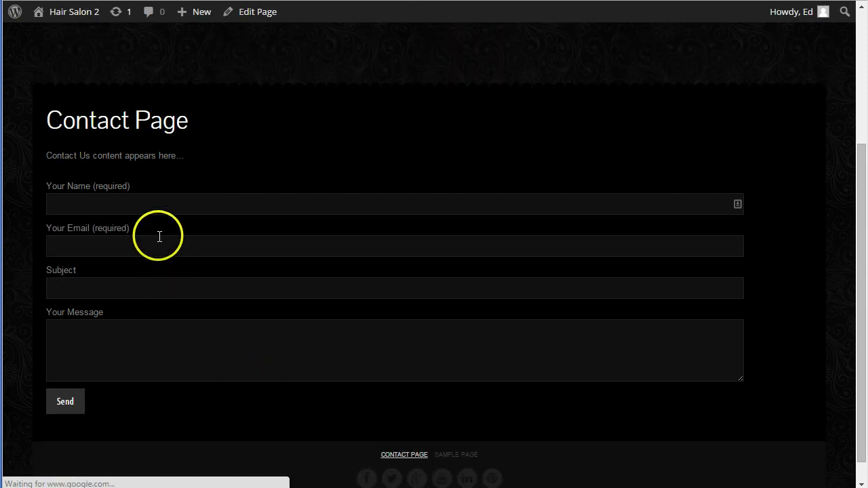
click(128, 199)
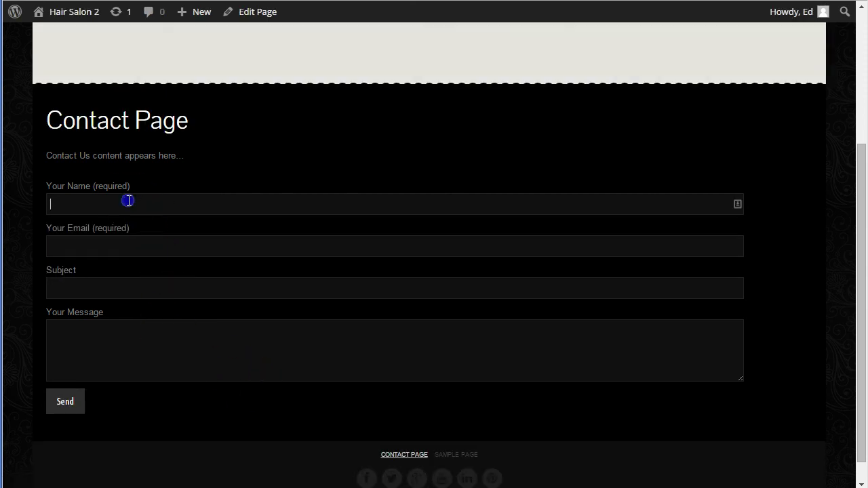
click(127, 254)
click(119, 287)
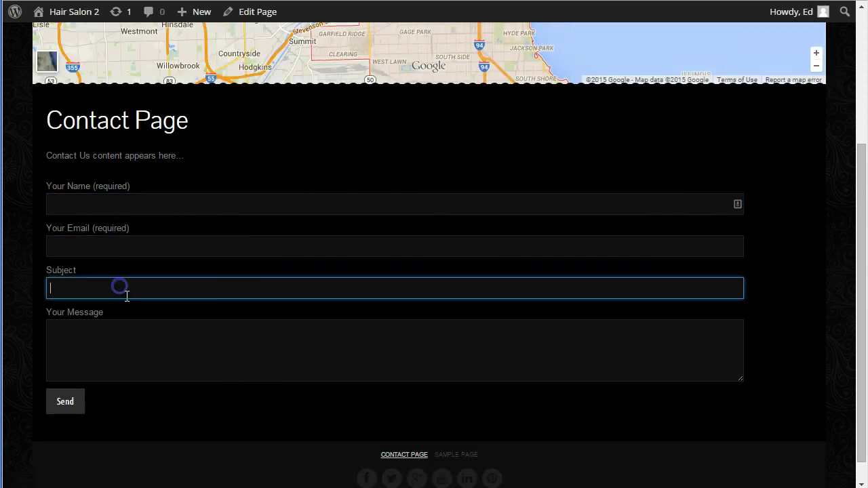
click(125, 345)
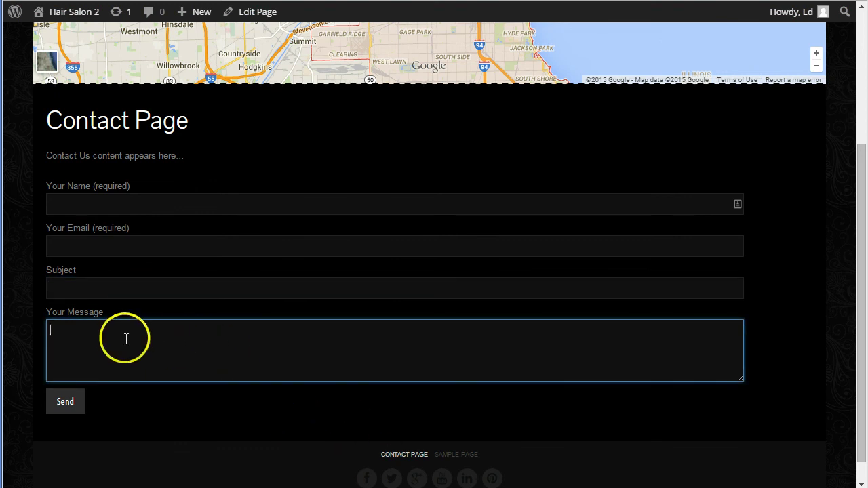
Return to the admin Dashboard and view the Installed Plugins list
mouse_move(70, 13)
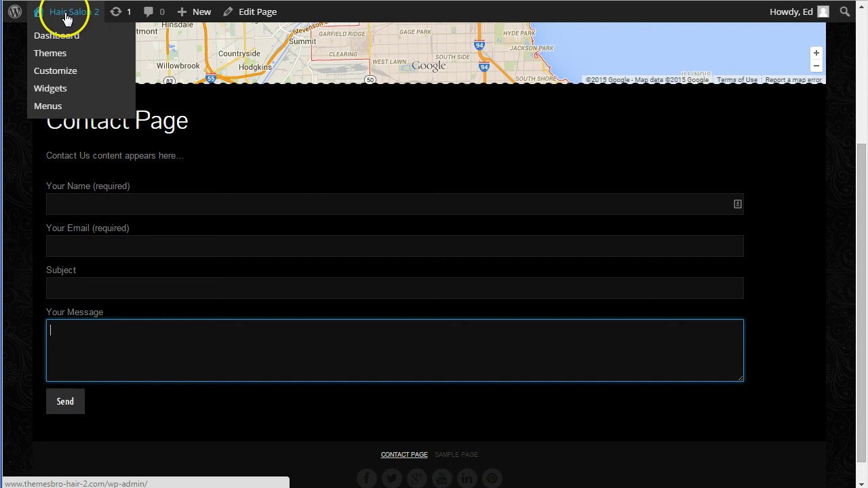
click(60, 37)
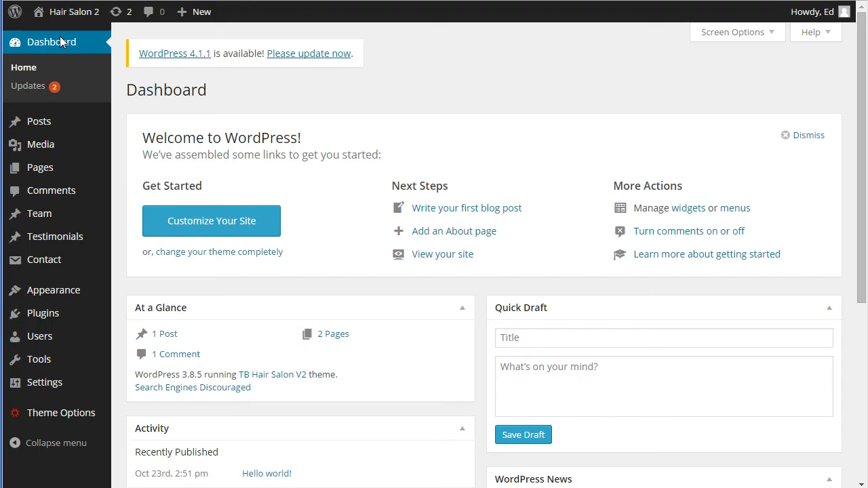
mouse_move(69, 258)
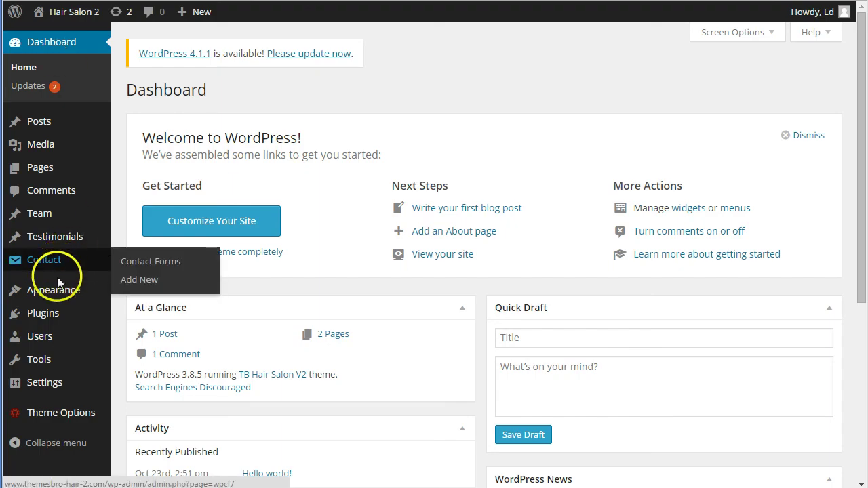
mouse_move(42, 313)
click(154, 315)
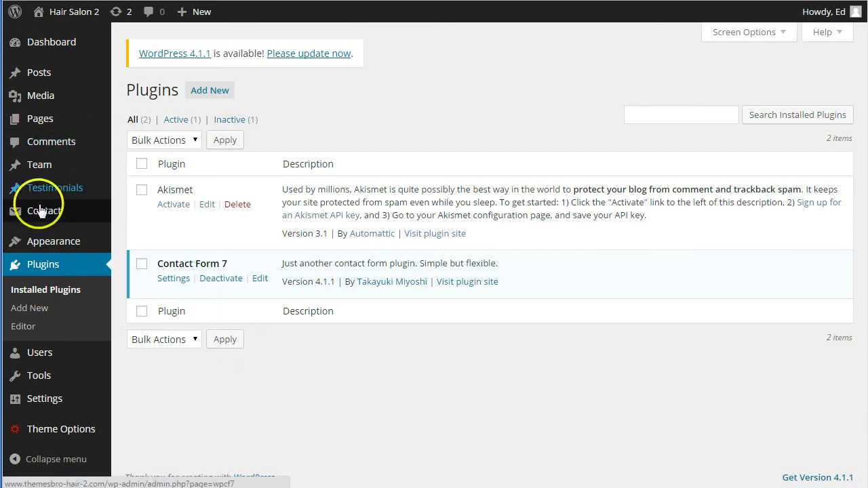
Open Contact form 1 from Contact Forms, then go back to the forms list
mouse_move(42, 213)
click(150, 214)
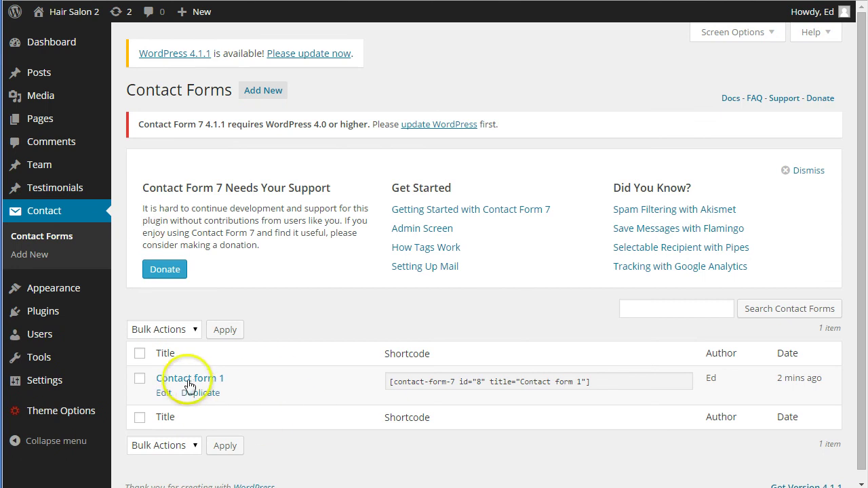
click(161, 396)
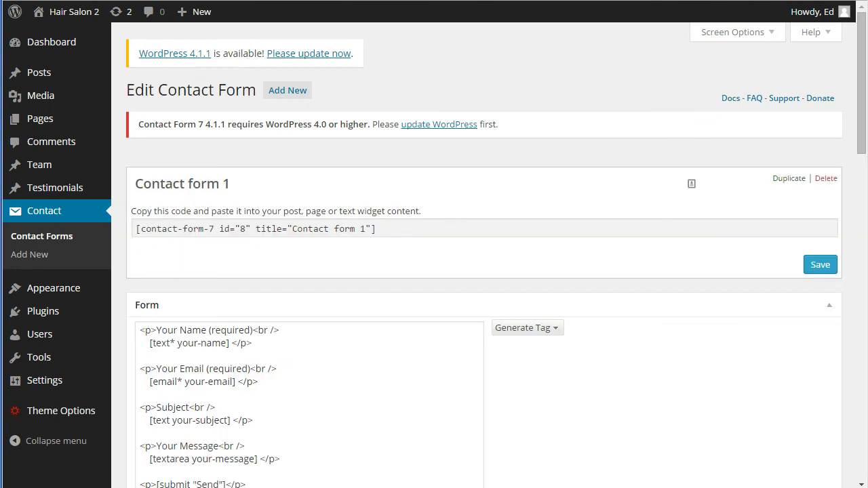
mouse_move(862, 51)
mouse_down()
mouse_move(863, 95)
mouse_move(865, 59)
mouse_up()
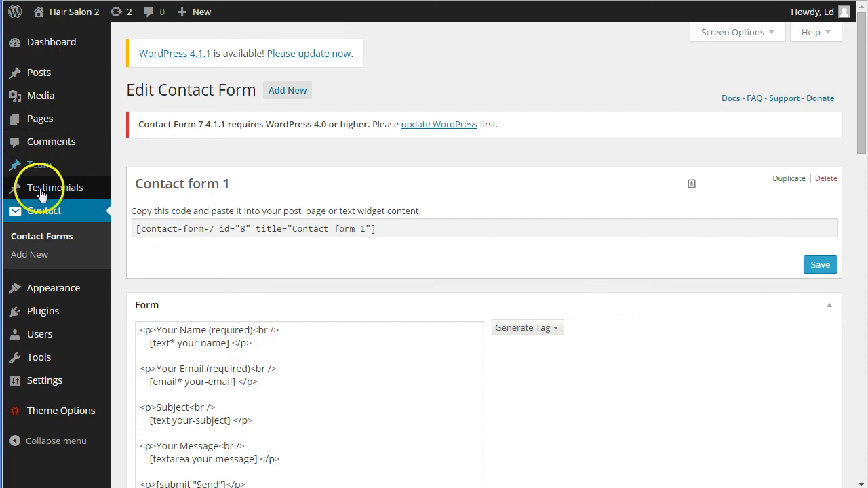
click(55, 241)
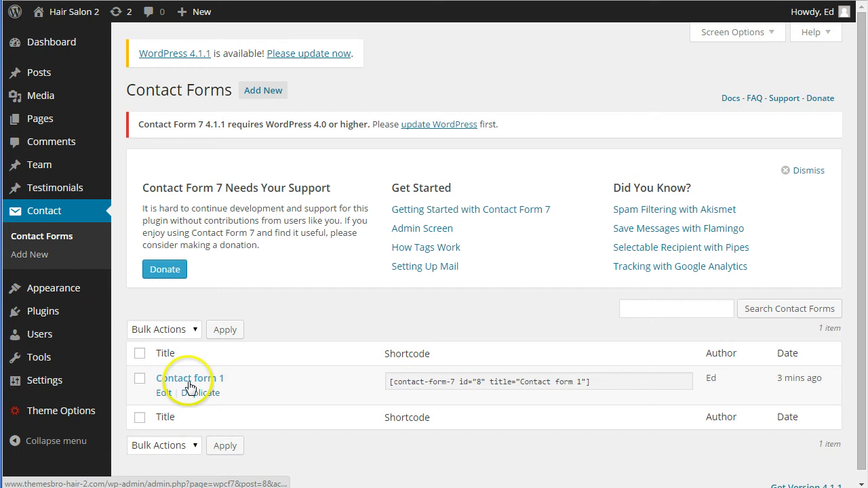
Duplicate Contact form 1, retitle it 'Contact Form Updated', and save the form
click(200, 394)
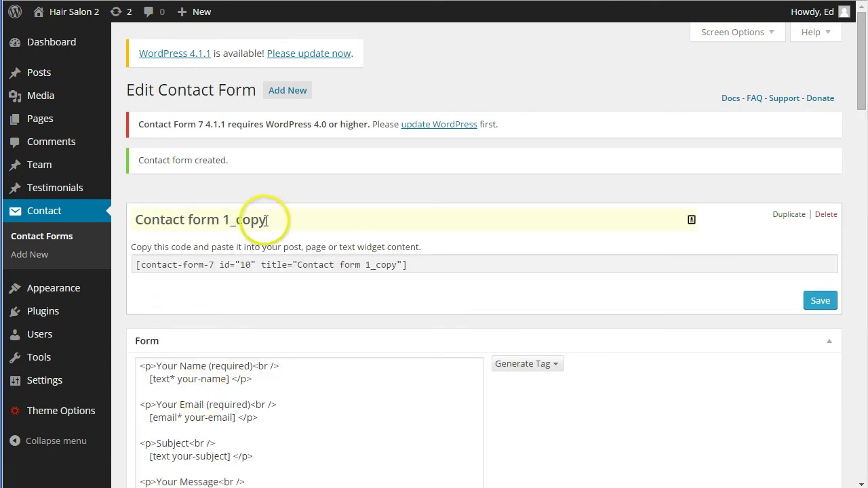
drag(281, 220, 193, 223)
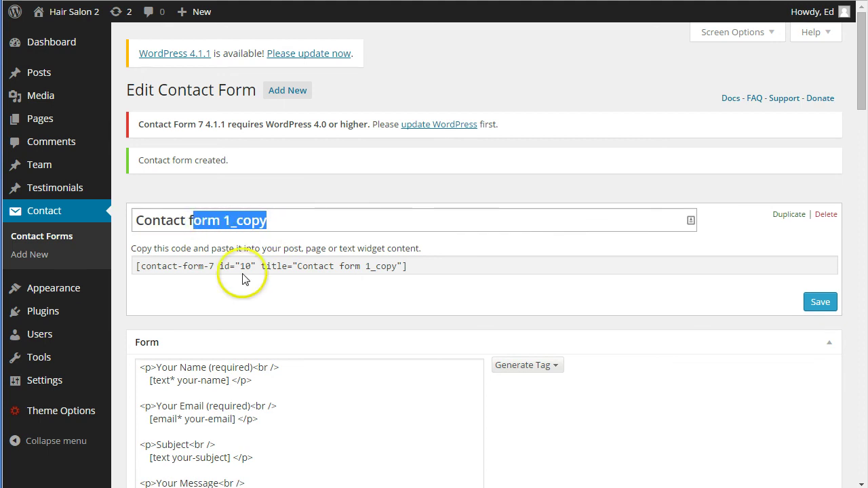
key(BackSpace)
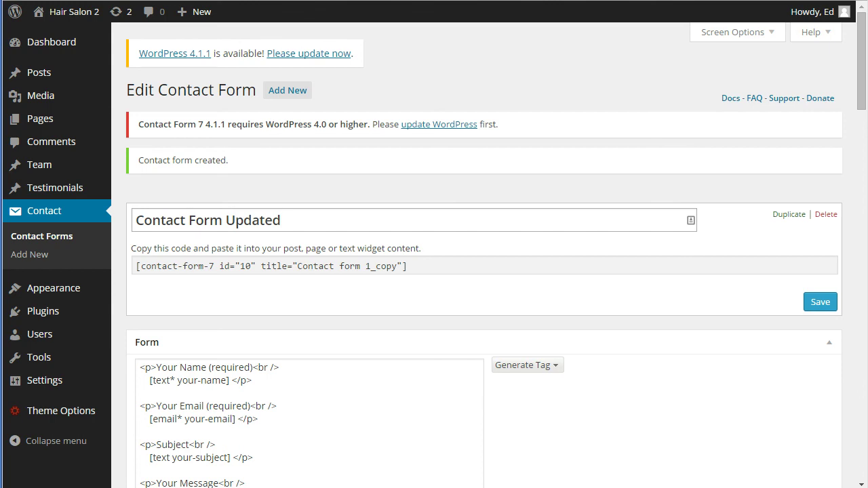
text(orm Updated)
click(820, 301)
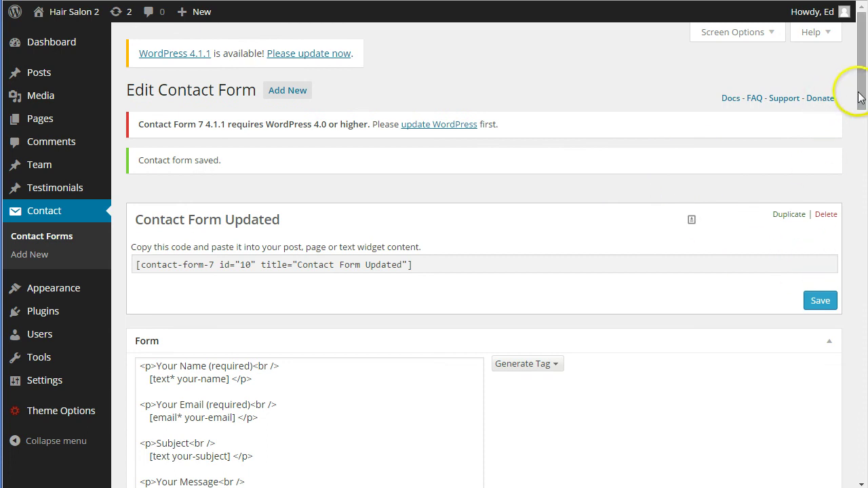
scroll(855, 88, down, 2)
scroll(483, 271, down, 7)
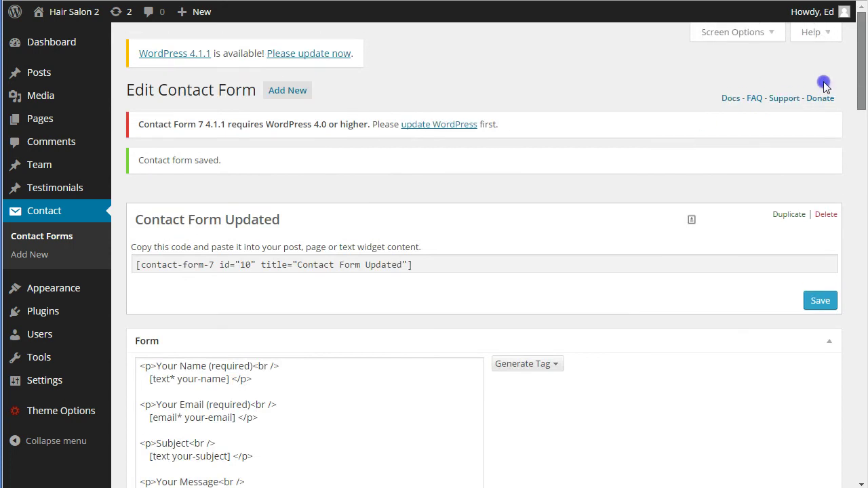
drag(860, 98, 860, 135)
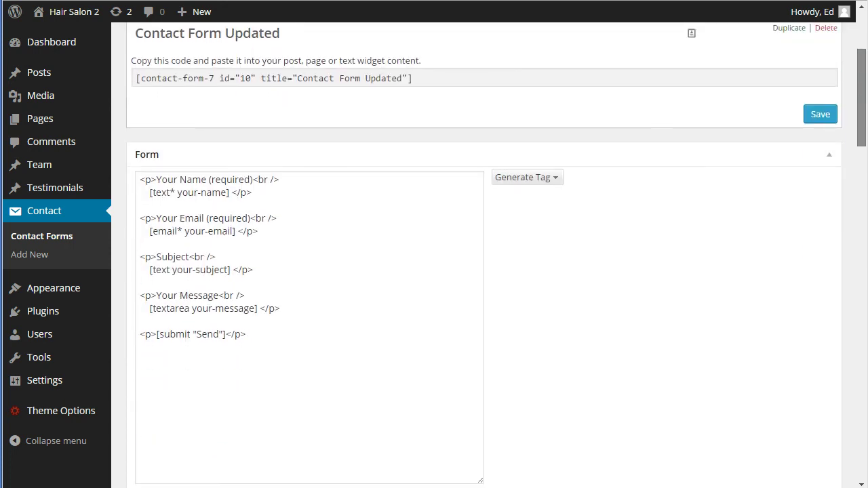
scroll(484, 271, down, 2)
scroll(484, 271, down, 2)
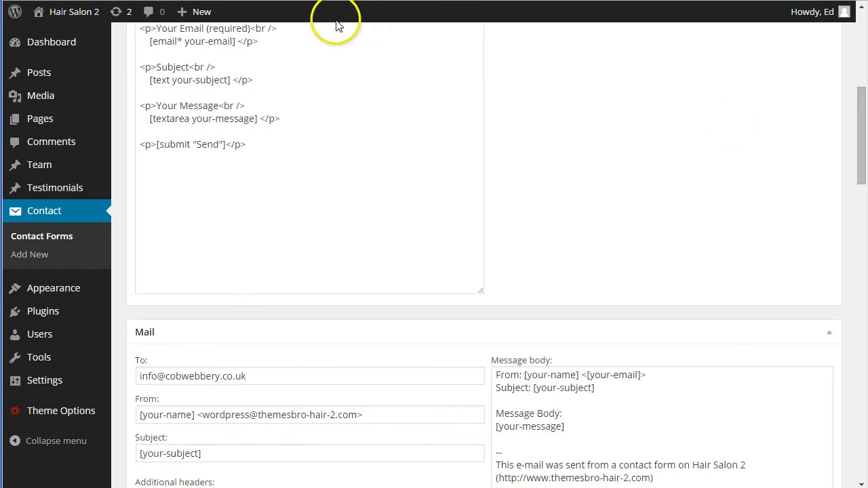
Visit the live site and open its Contact Page with the map and form
mouse_move(58, 19)
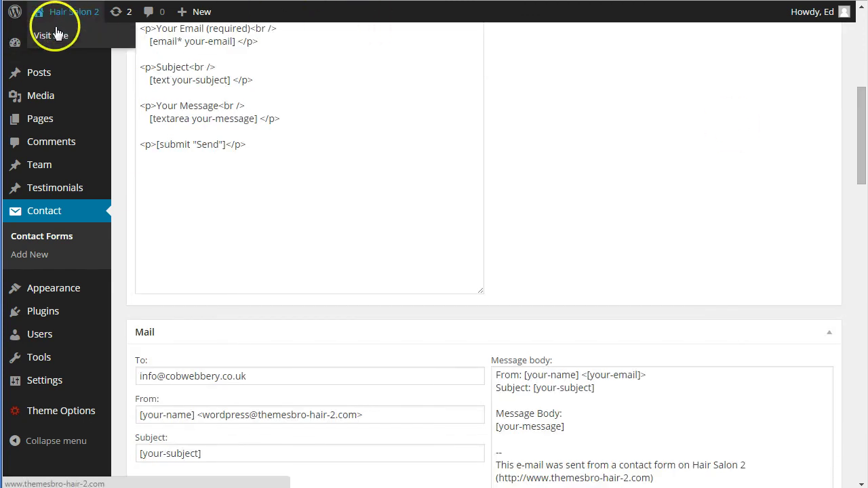
click(56, 41)
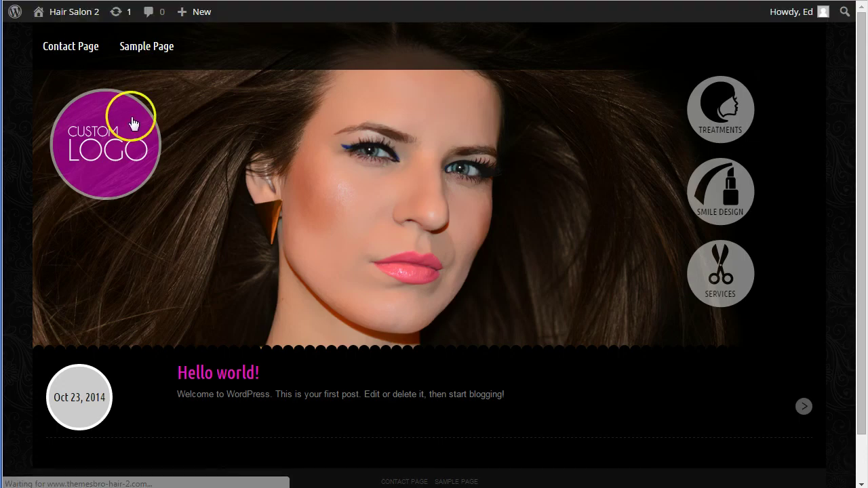
click(63, 52)
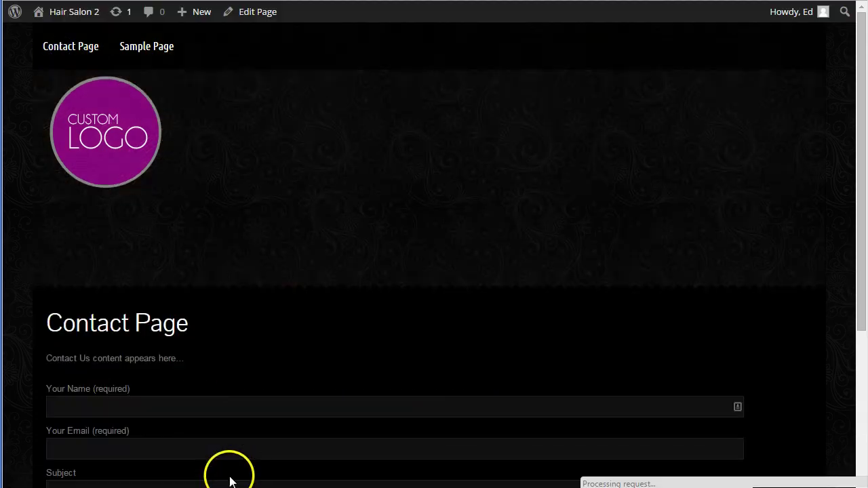